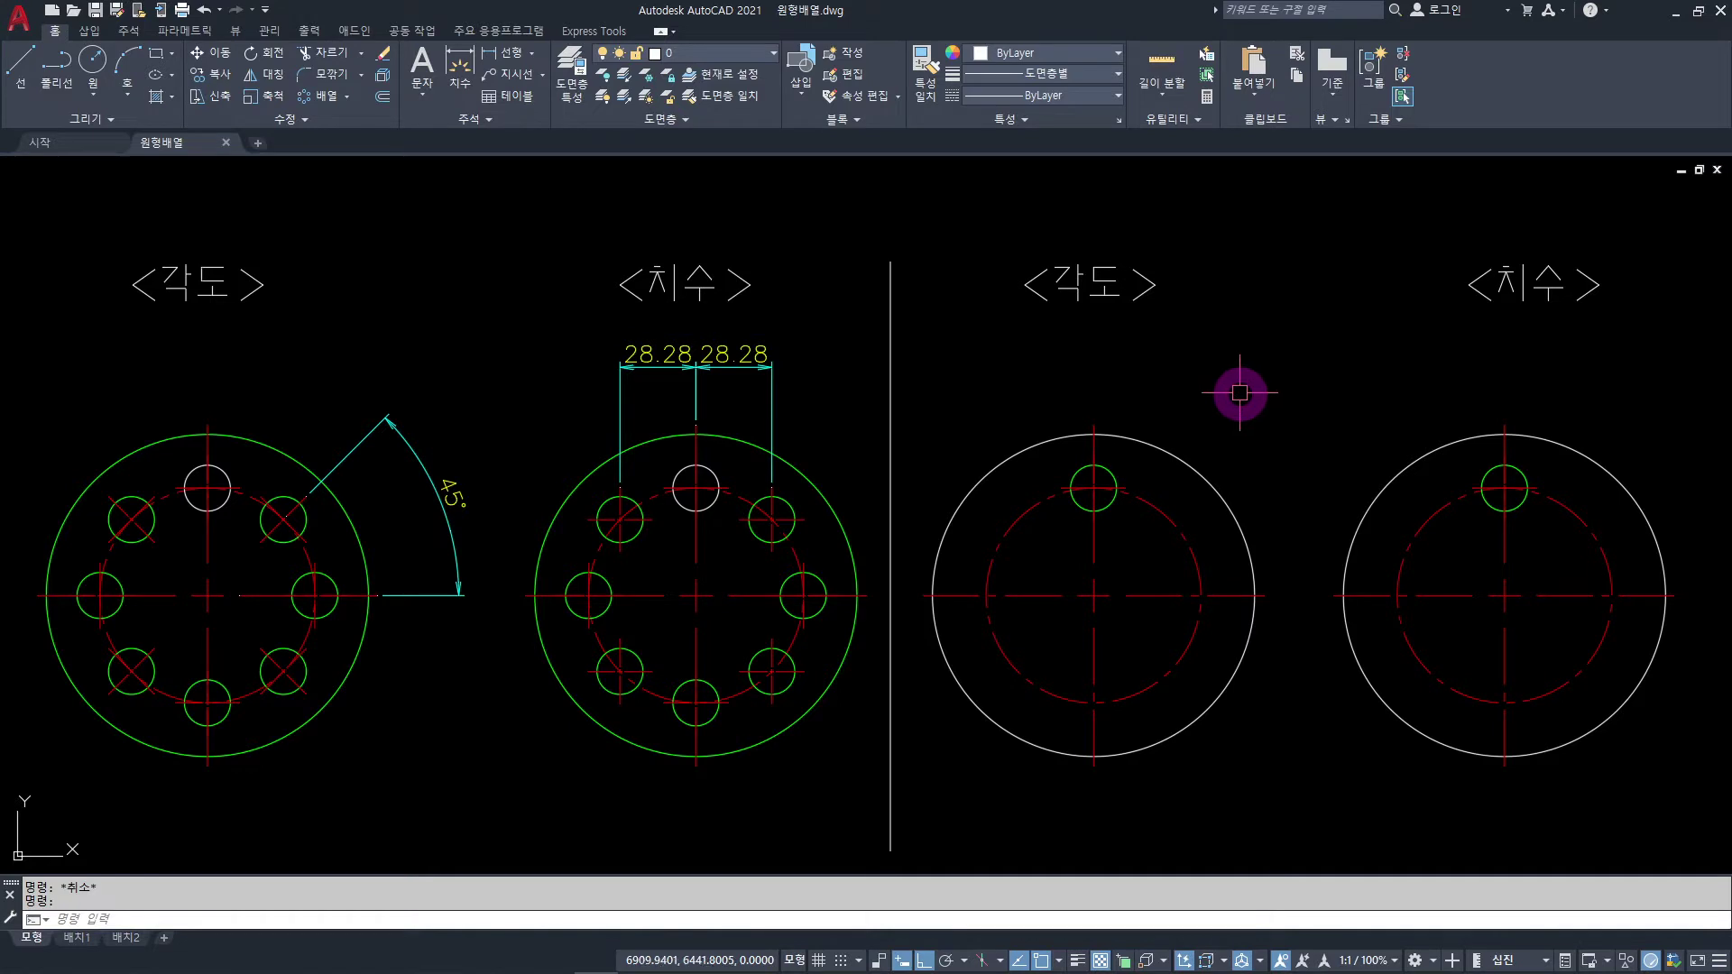
- Polar-array the third flange's top hole and centre mark around the flange centre
{"action": "left_click", "coordinate": [1025, 398]}
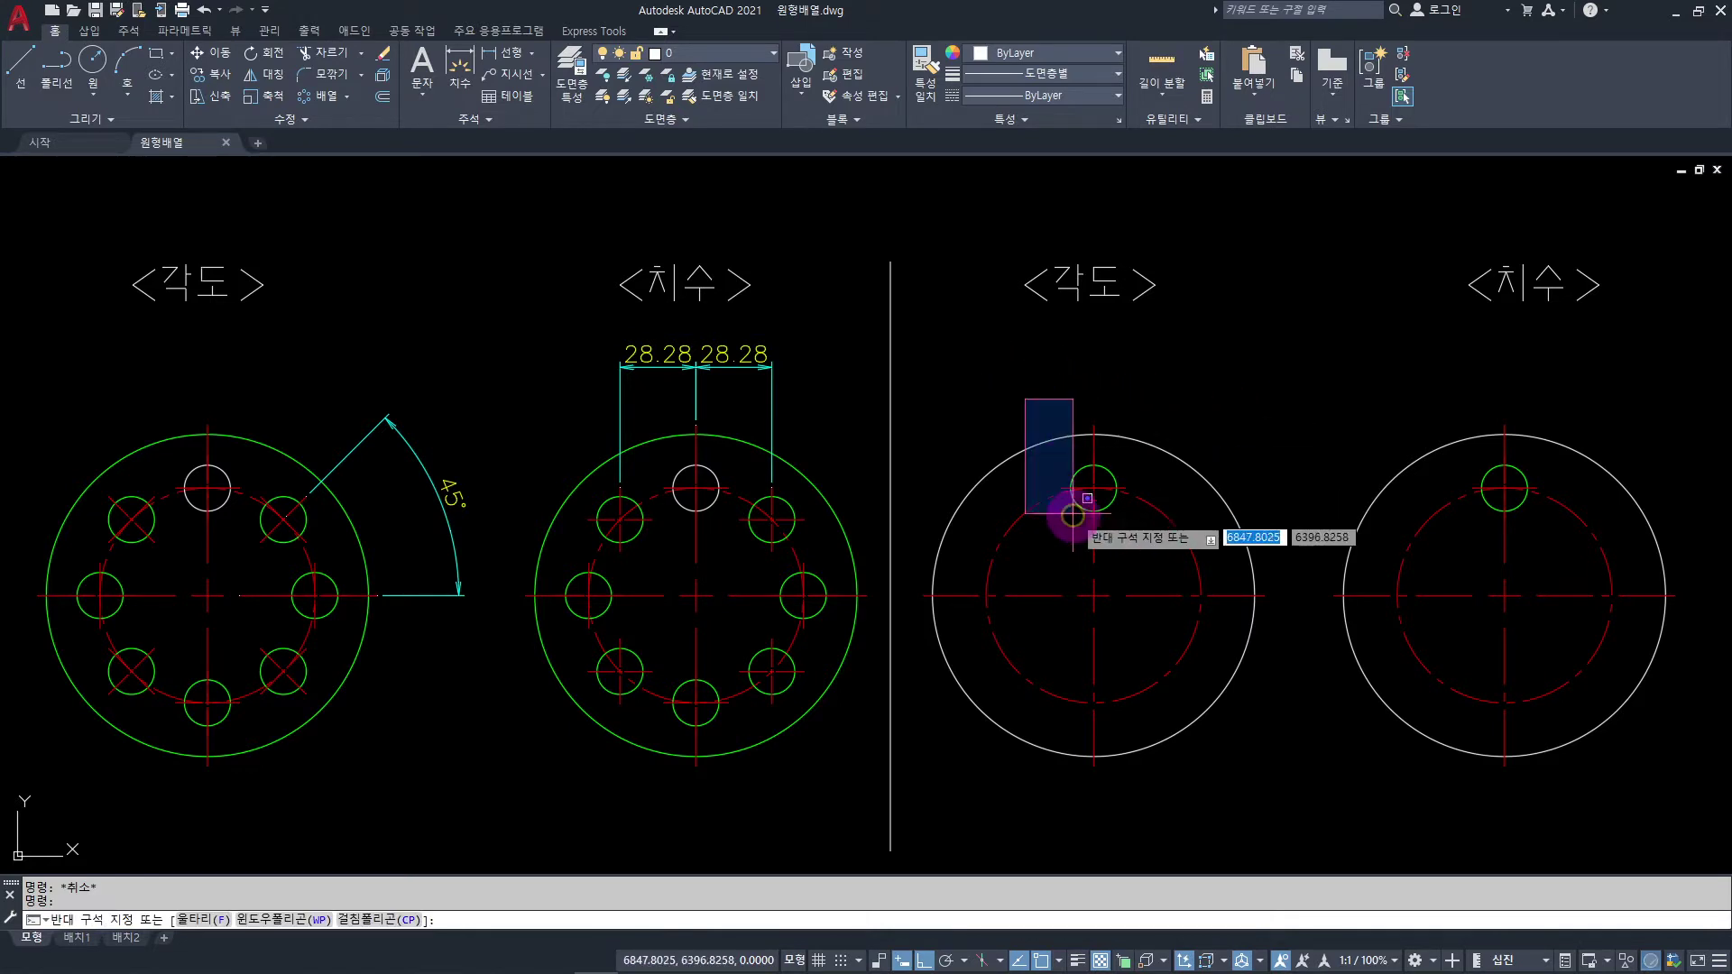
{"action": "left_click", "coordinate": [1160, 560]}
{"action": "key", "text": "Escape"}
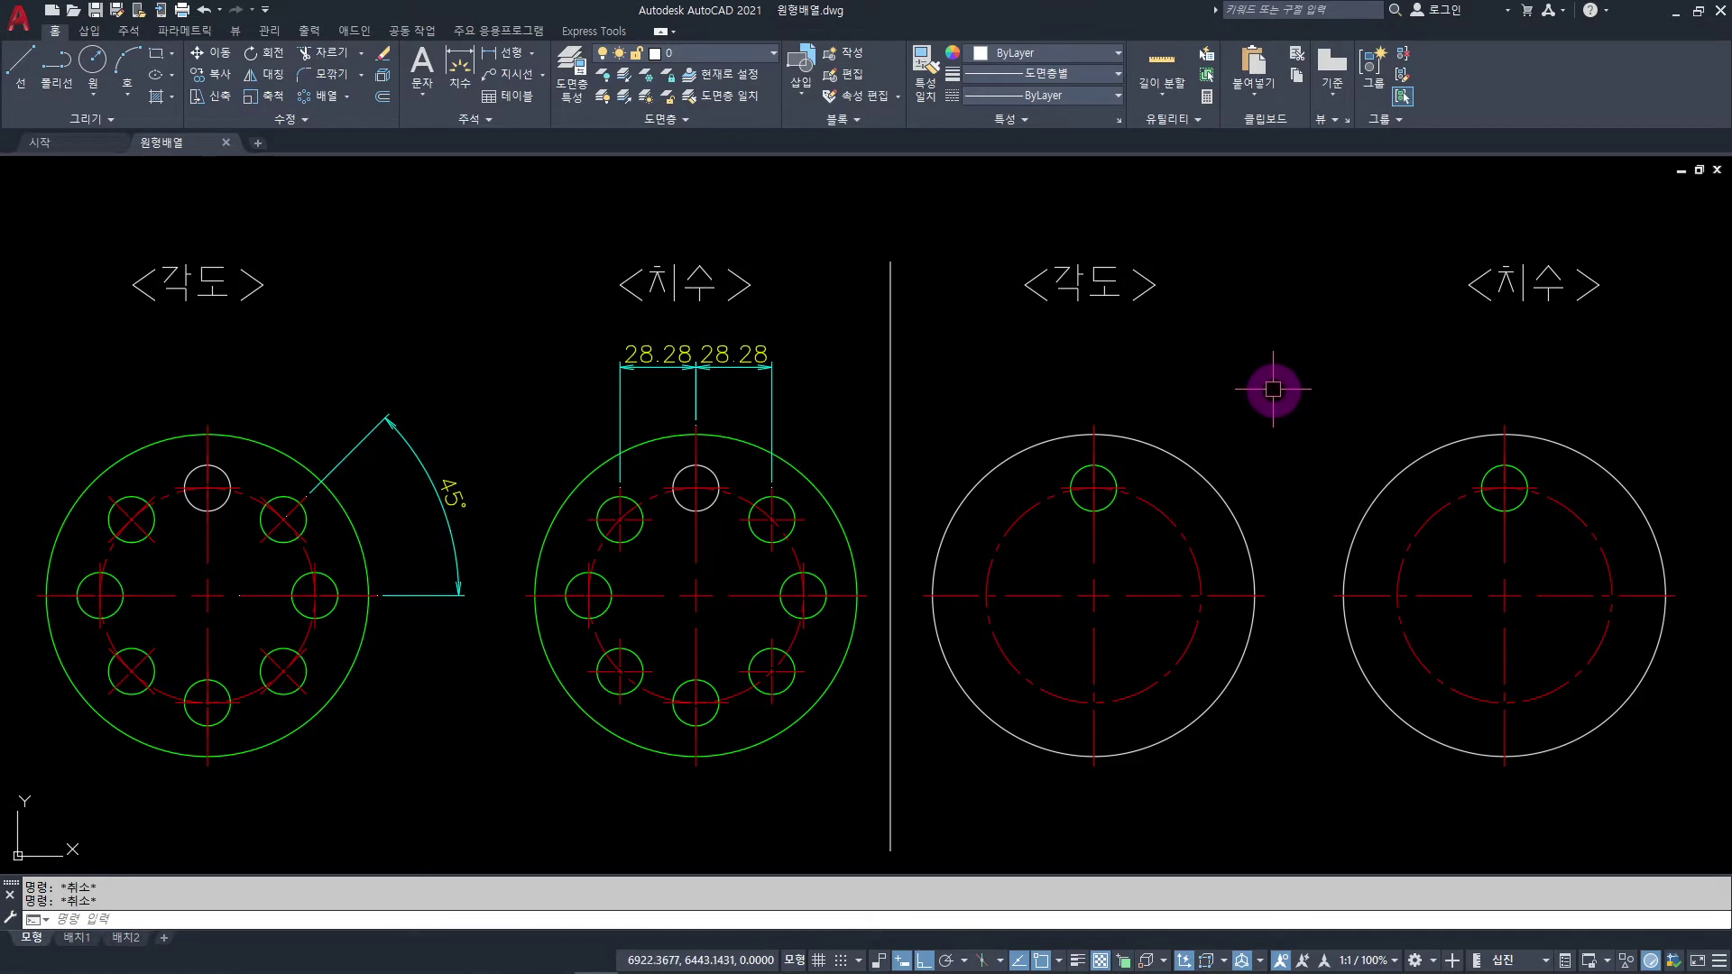
{"action": "left_click", "coordinate": [321, 98]}
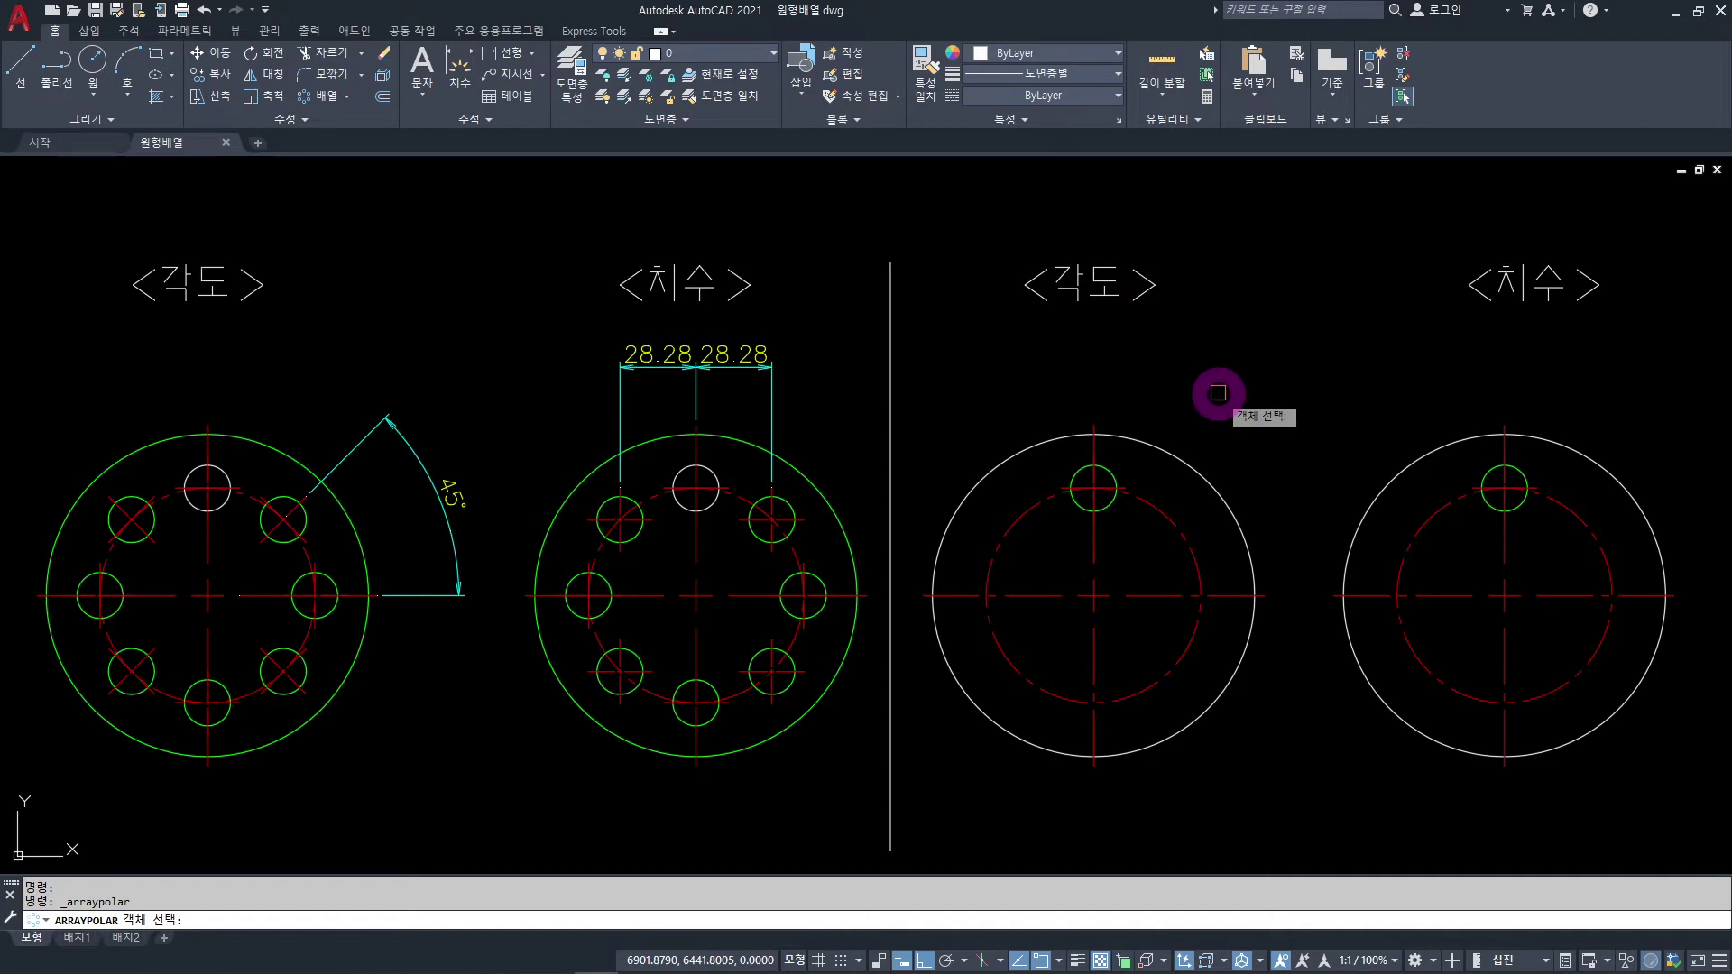
{"action": "left_click", "coordinate": [1020, 394]}
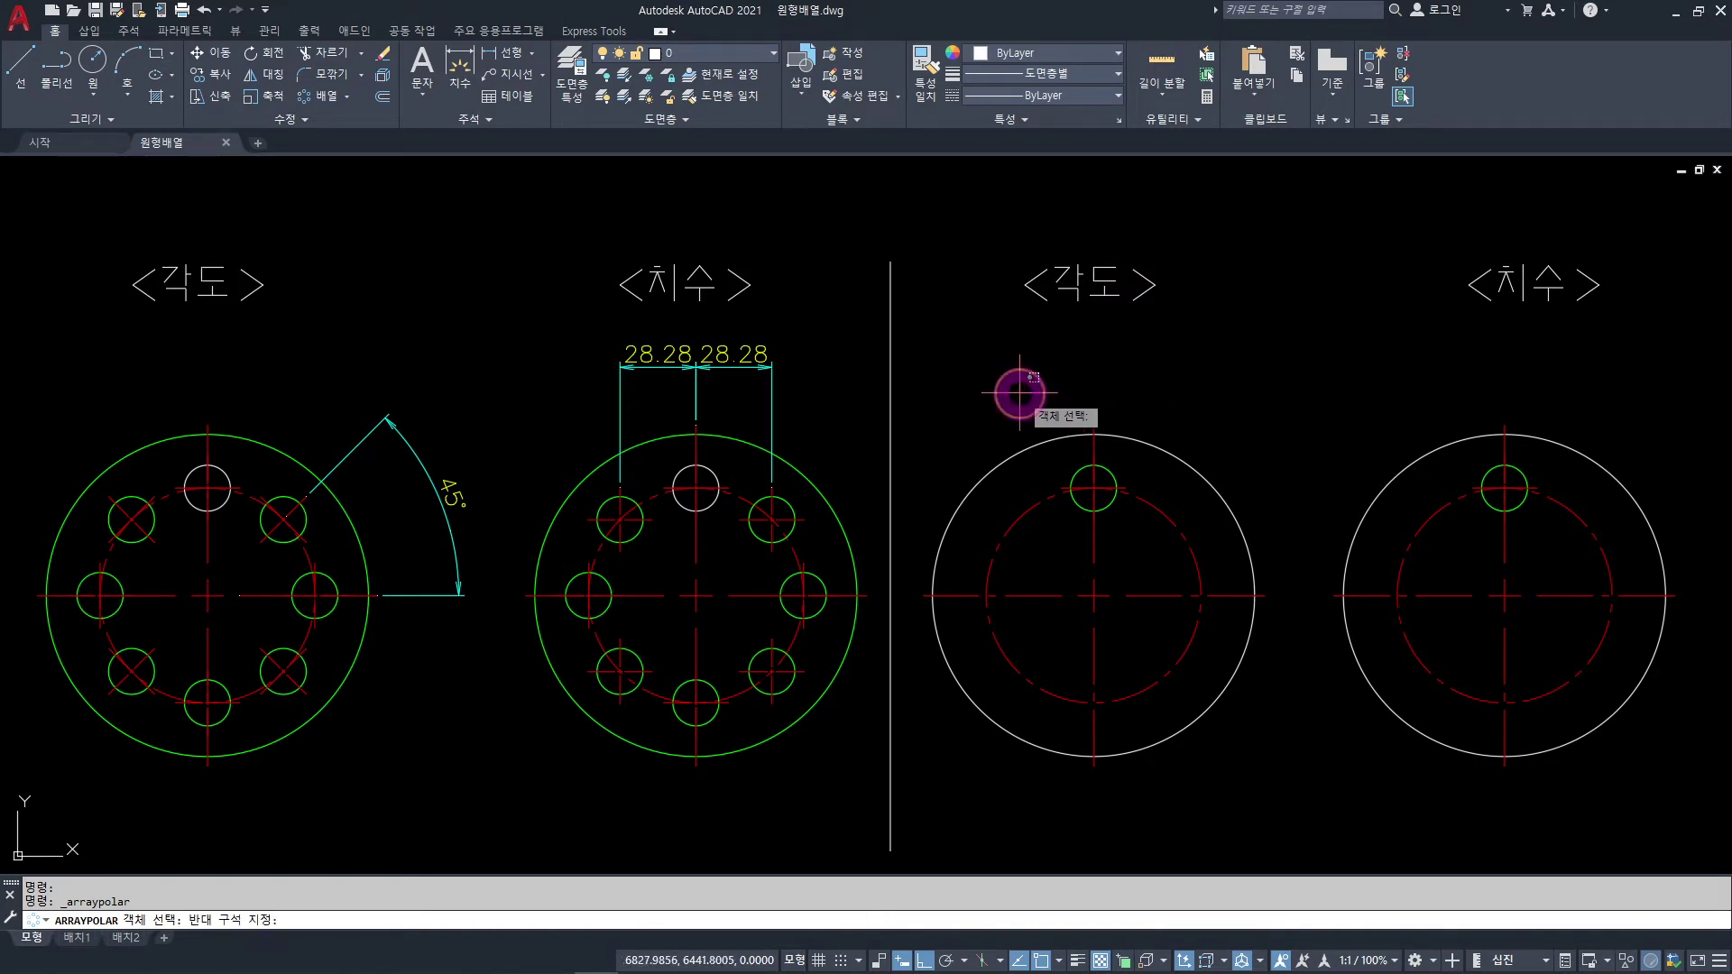
{"action": "left_click", "coordinate": [1144, 538]}
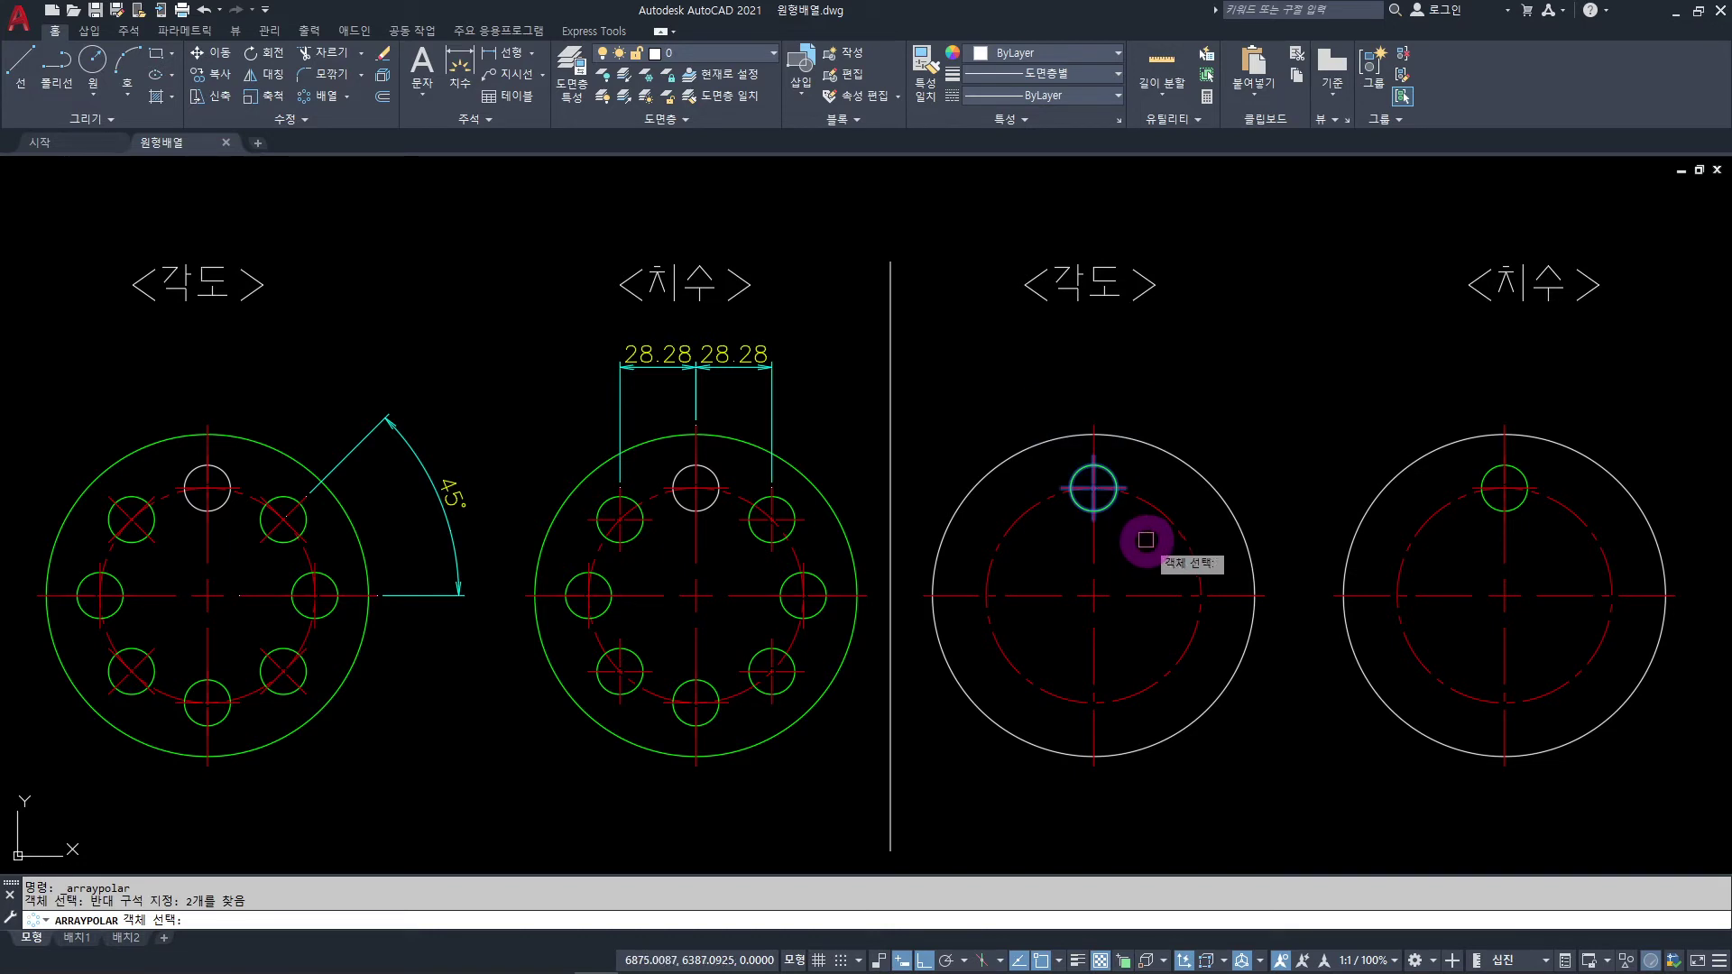
{"action": "key", "text": "Return"}
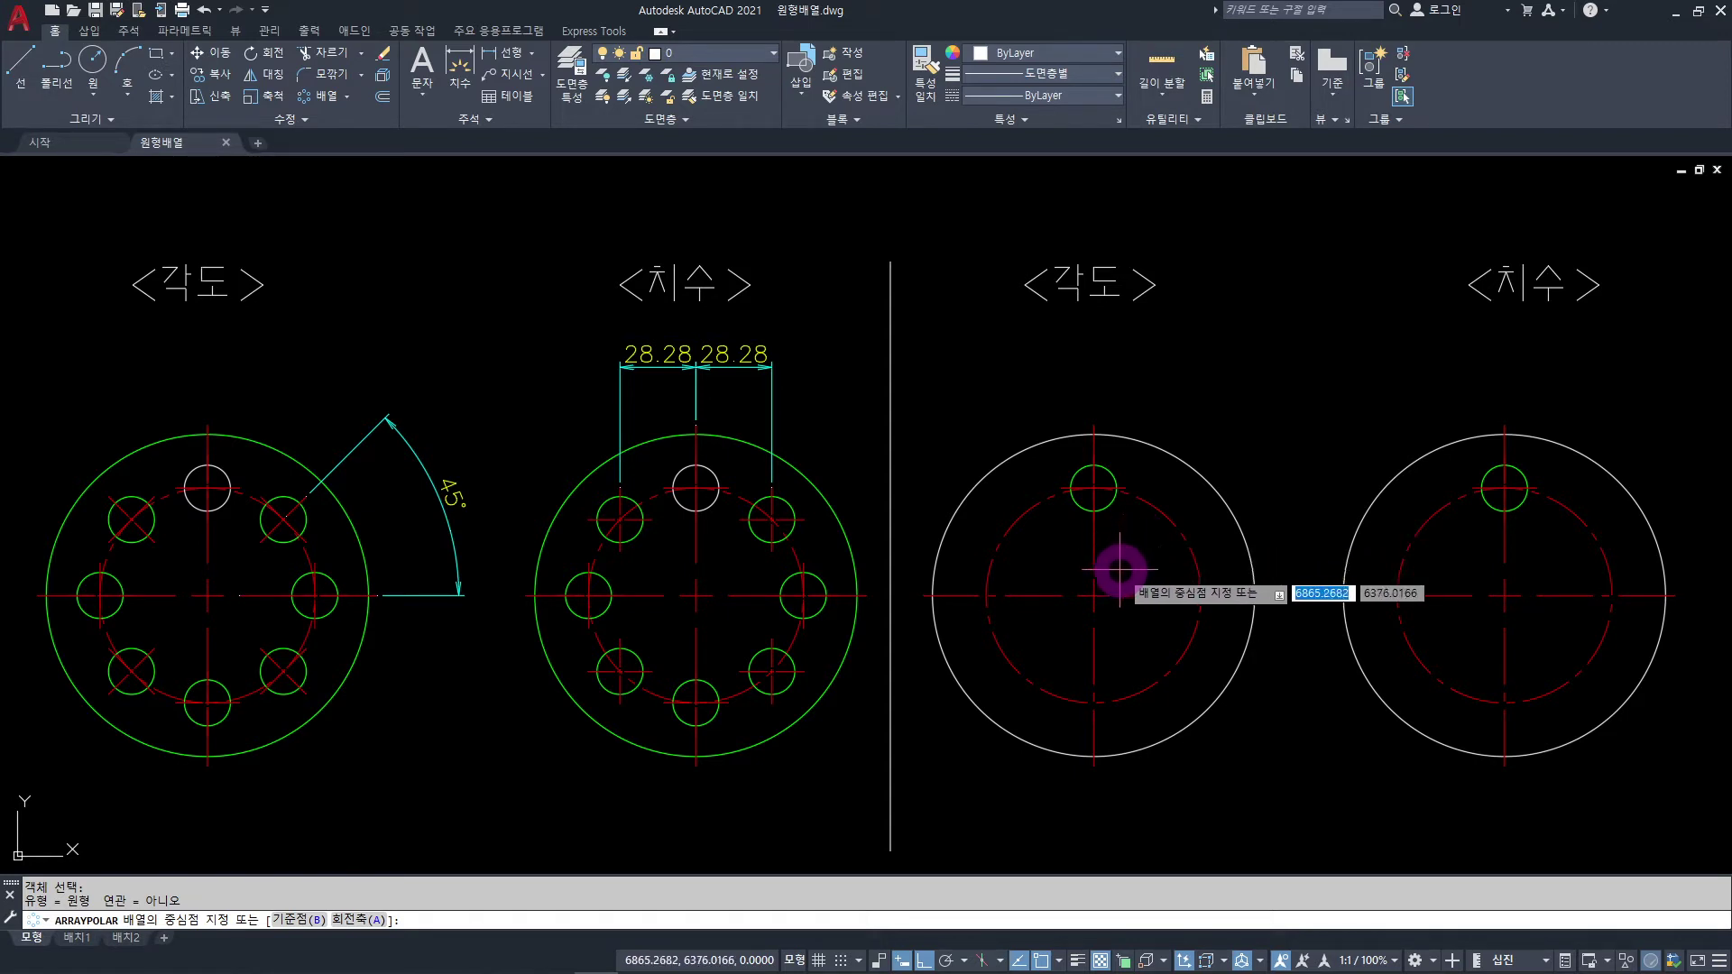
{"action": "left_click", "coordinate": [1093, 595]}
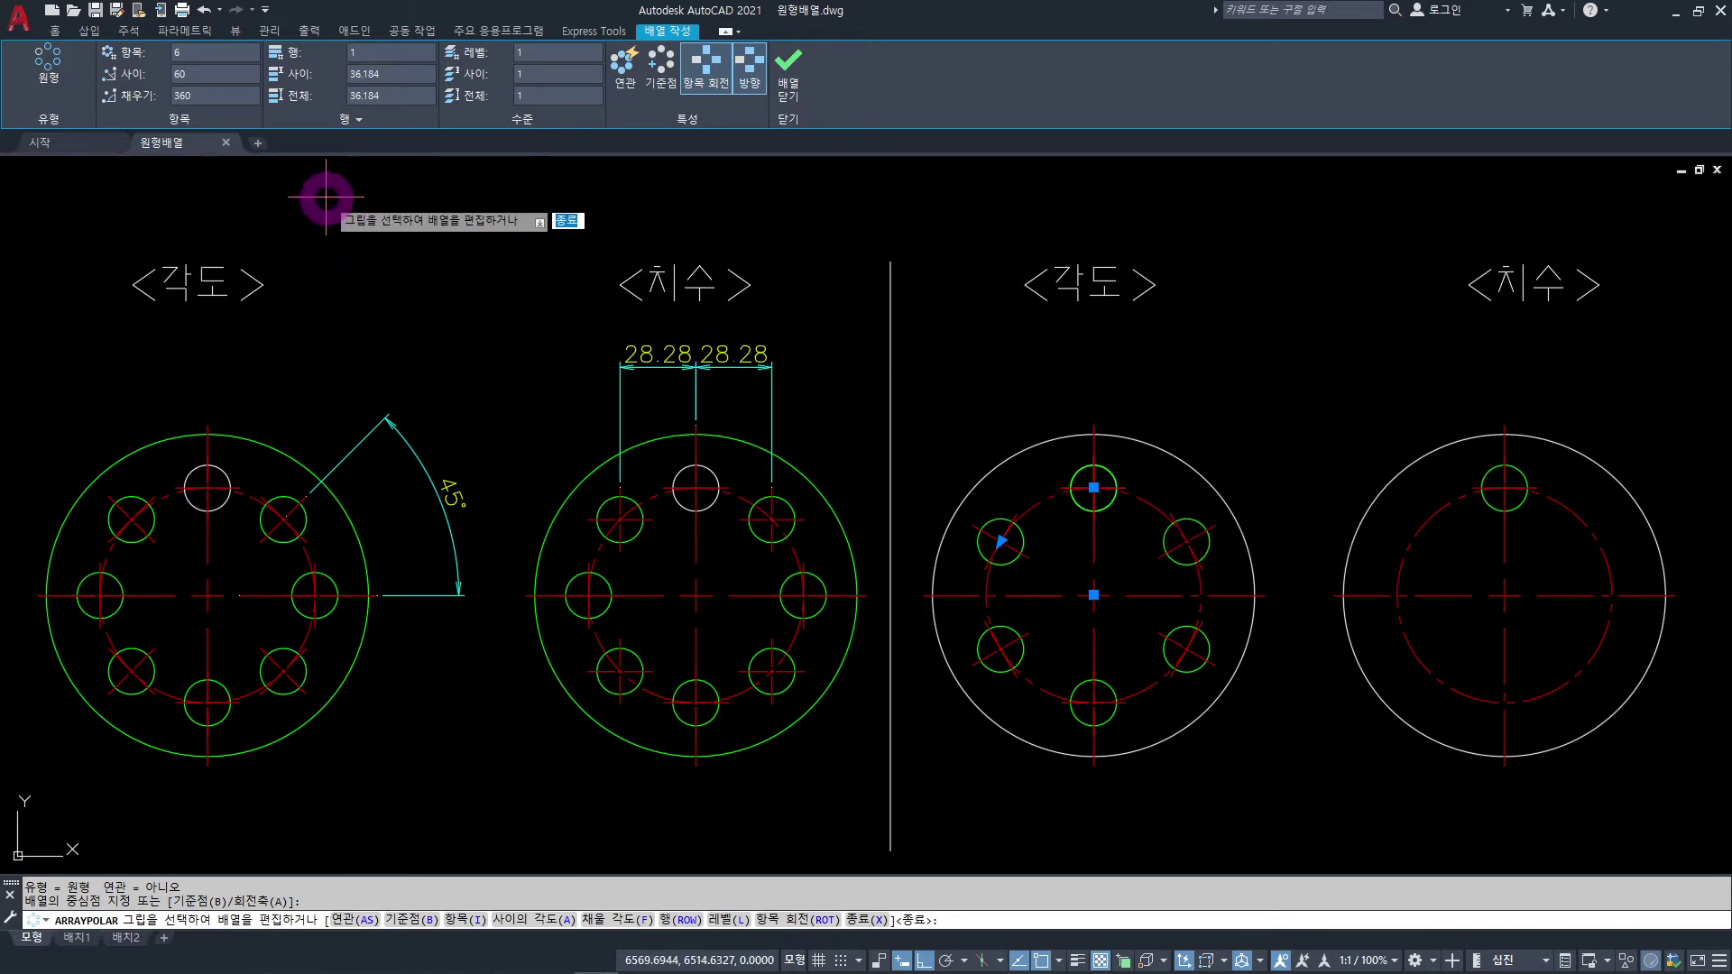
- Set the array to 8 items with Rotate Items on, then close the array
{"action": "left_click", "coordinate": [211, 53]}
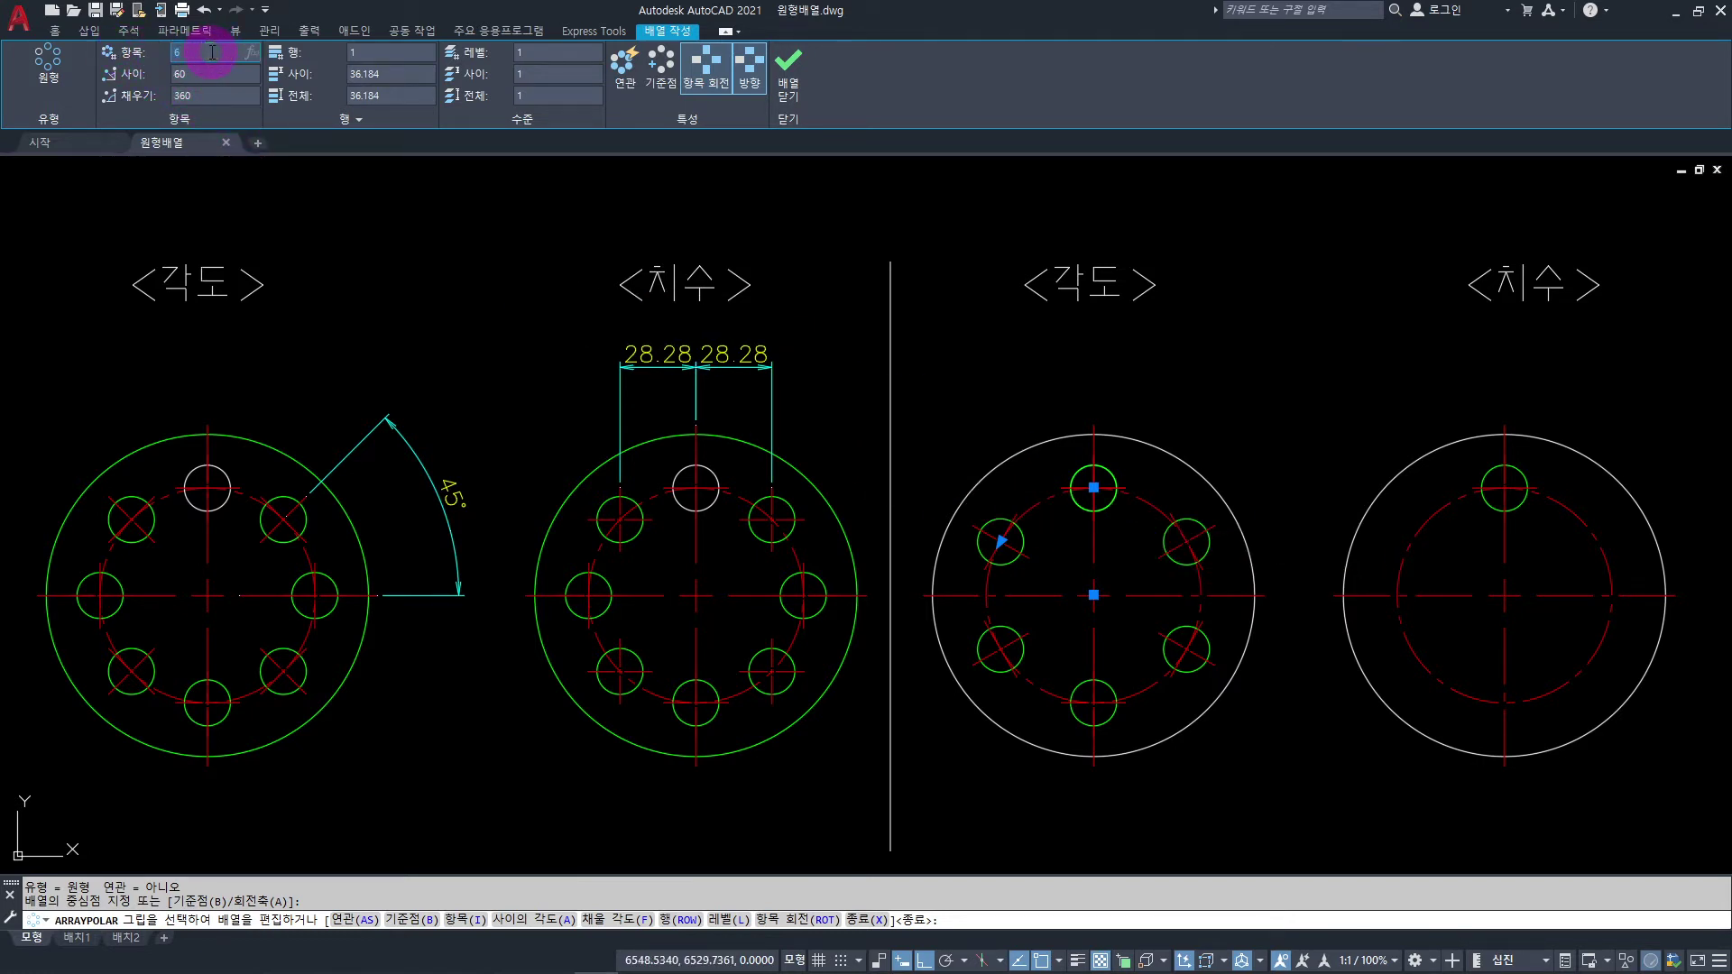
{"action": "left_click", "coordinate": [212, 53]}
{"action": "type", "text": "8"}
{"action": "key", "text": "Return"}
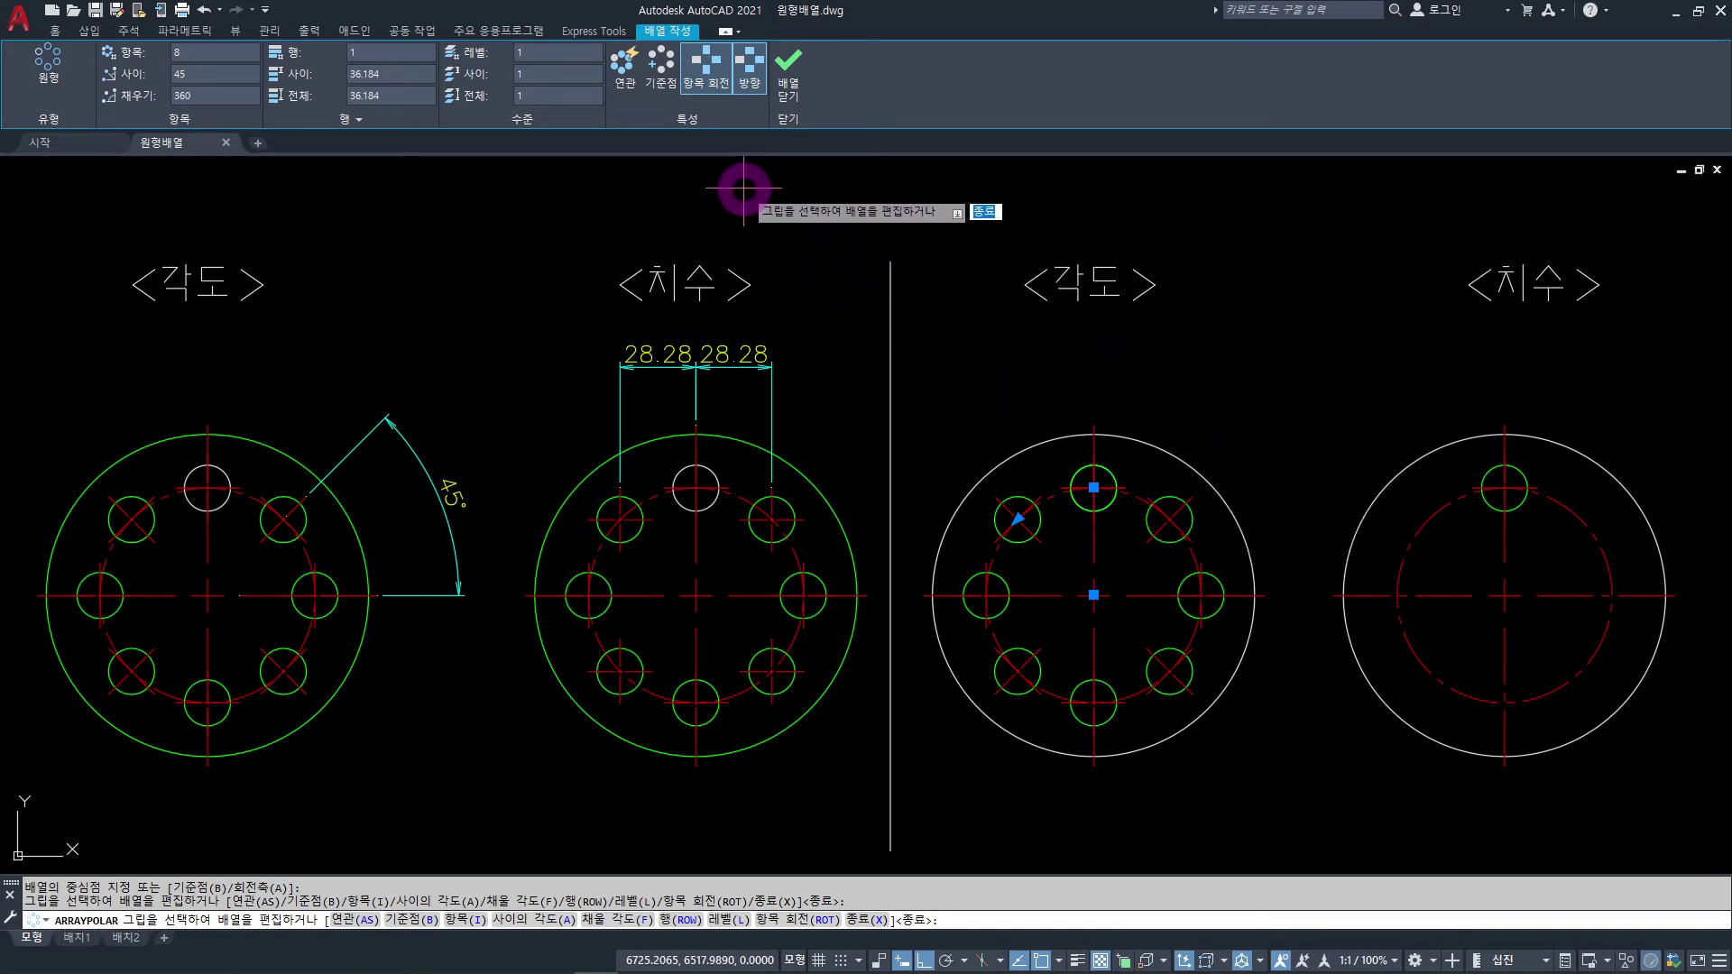
{"action": "left_click", "coordinate": [711, 72]}
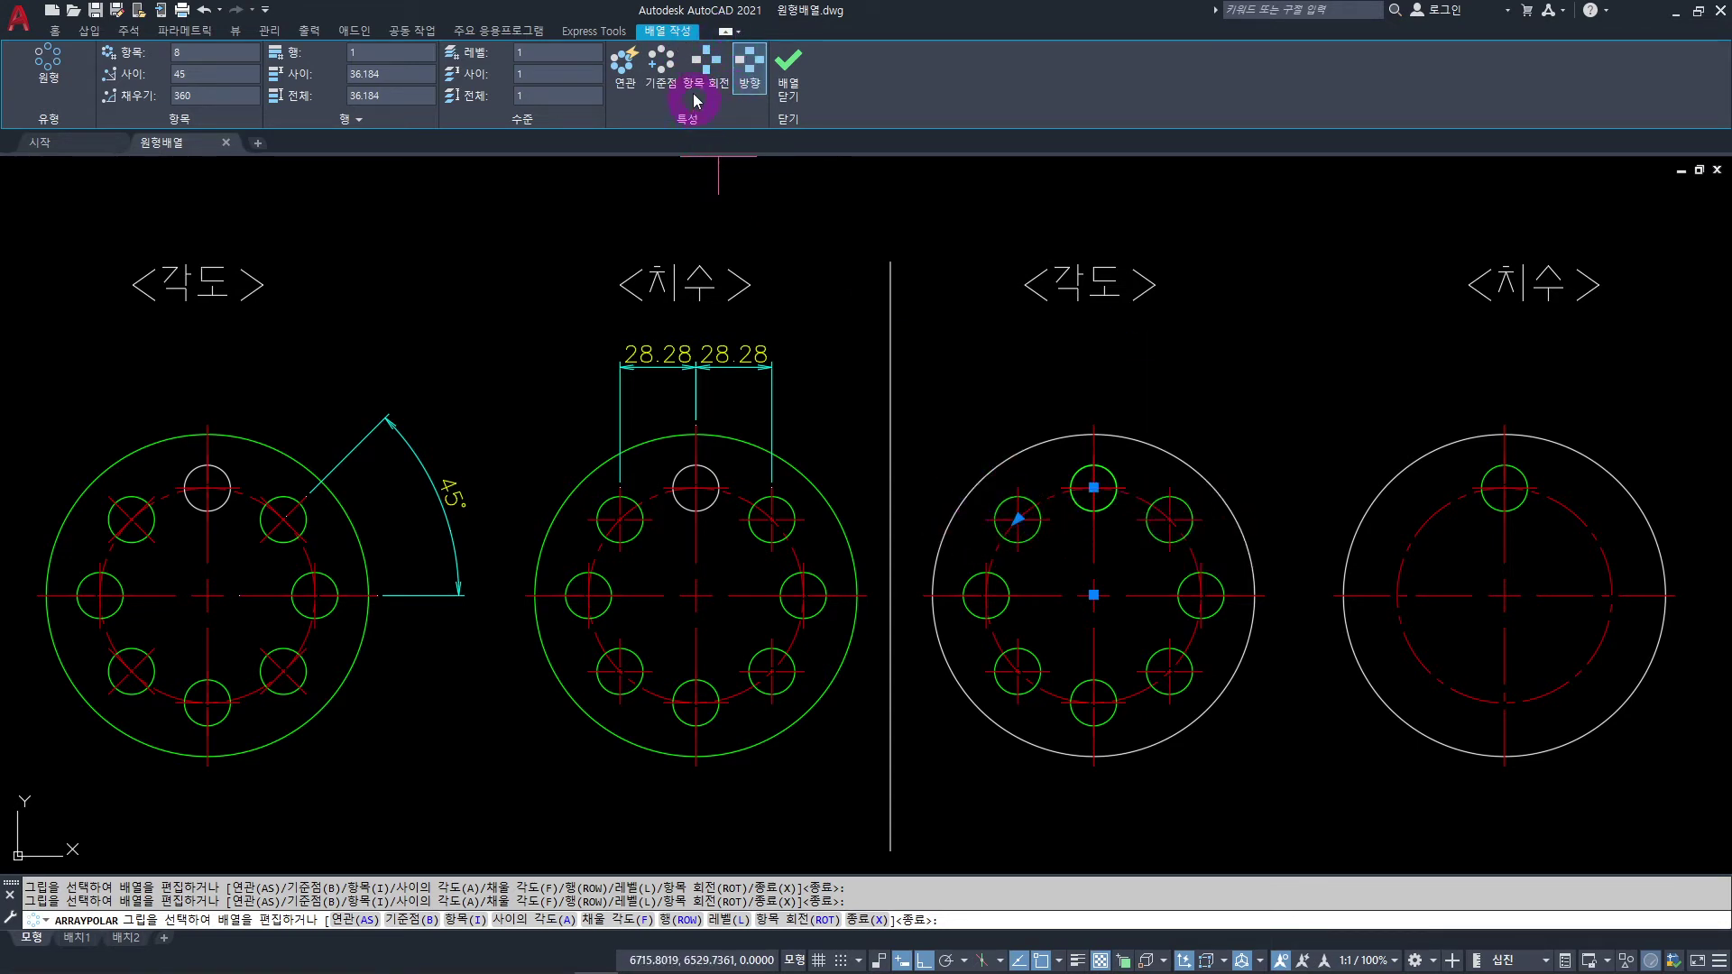
{"action": "left_click", "coordinate": [712, 72]}
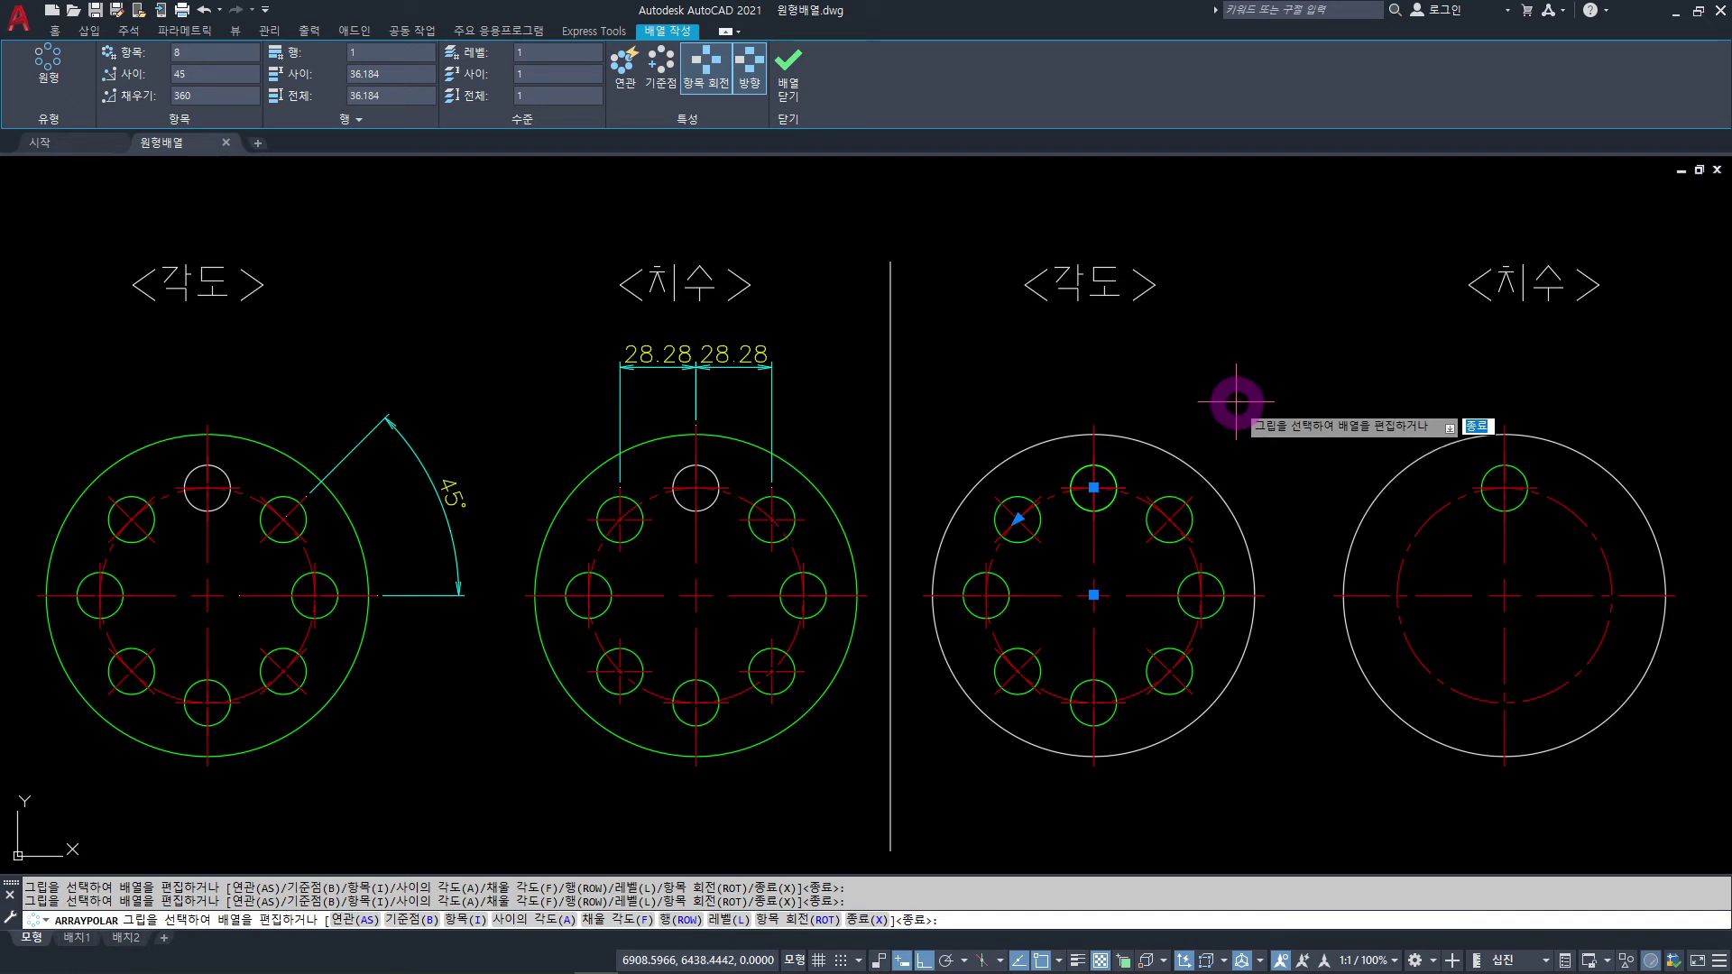
{"action": "left_click", "coordinate": [790, 80]}
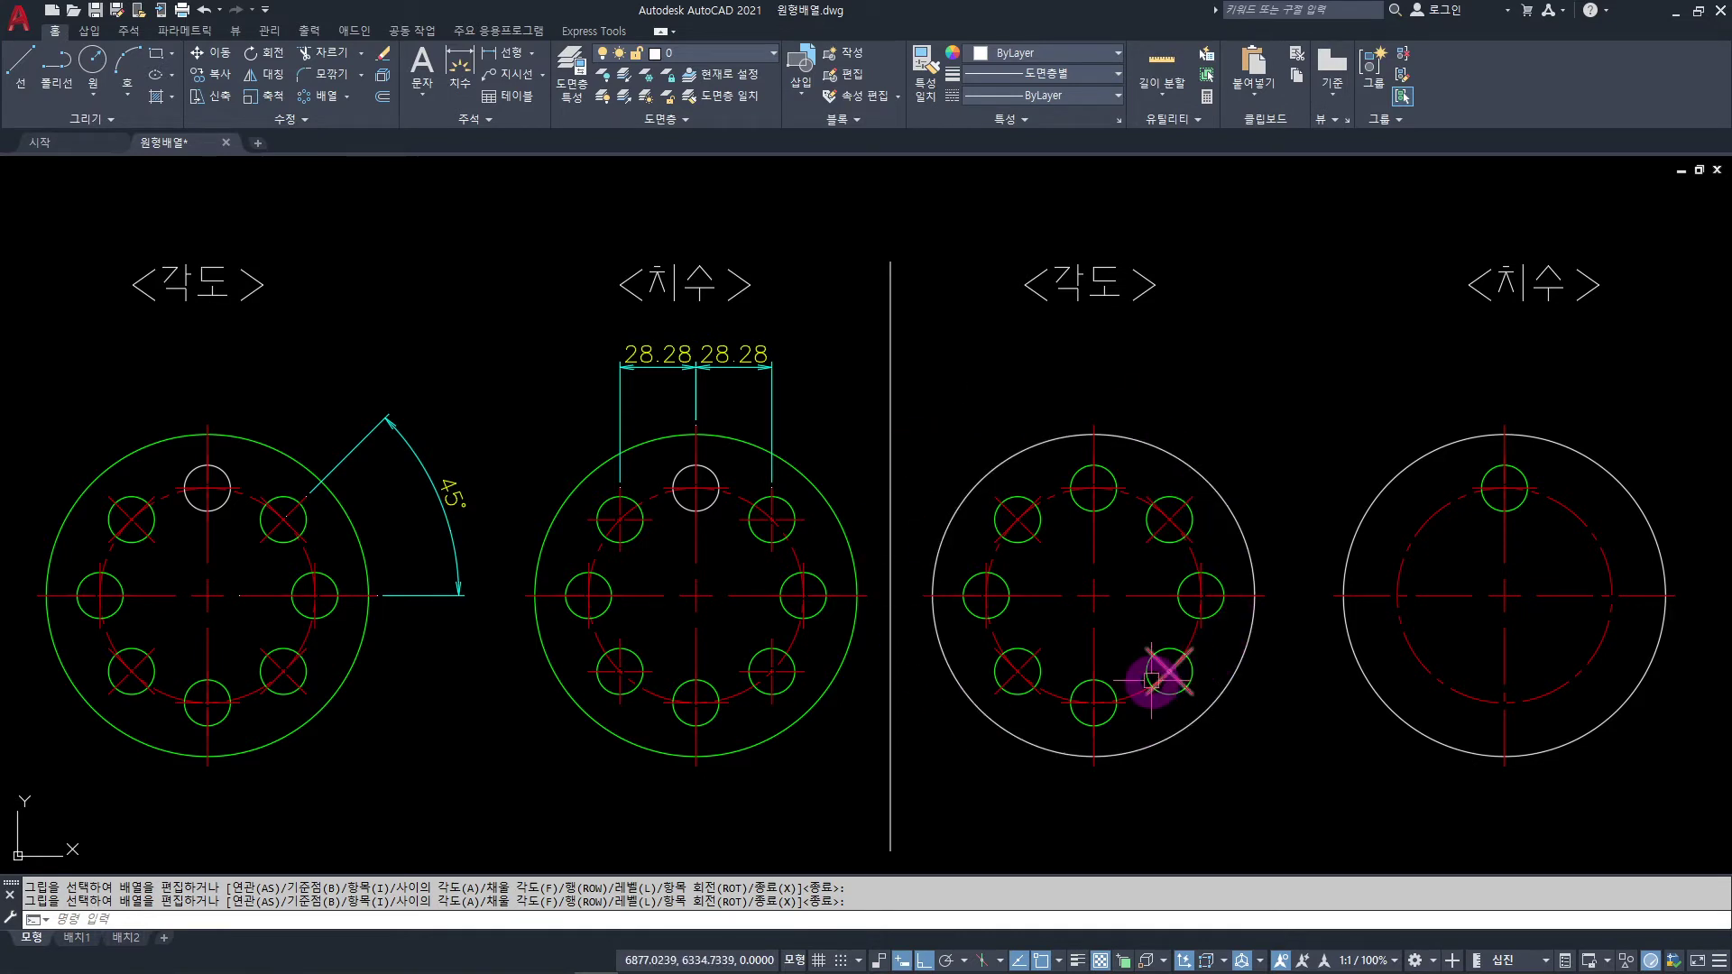
- Place an angular dimension reading 45° between the horizontal and diagonal centre lines
{"action": "left_click", "coordinate": [532, 56]}
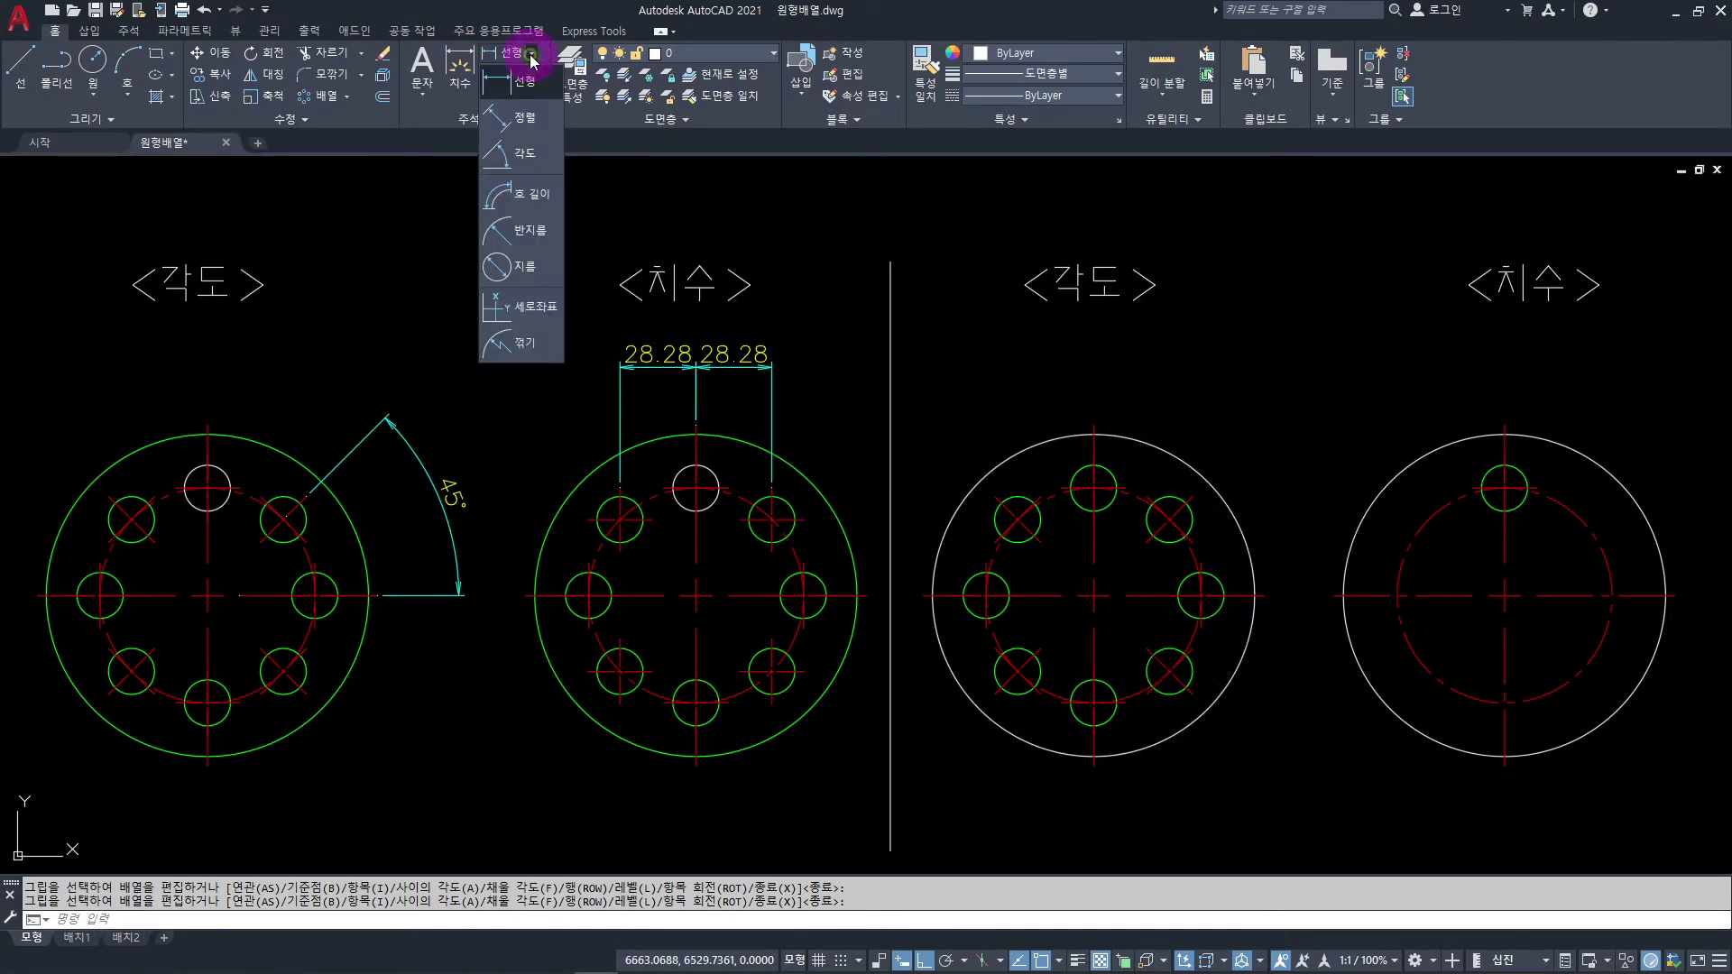
{"action": "left_click", "coordinate": [507, 154]}
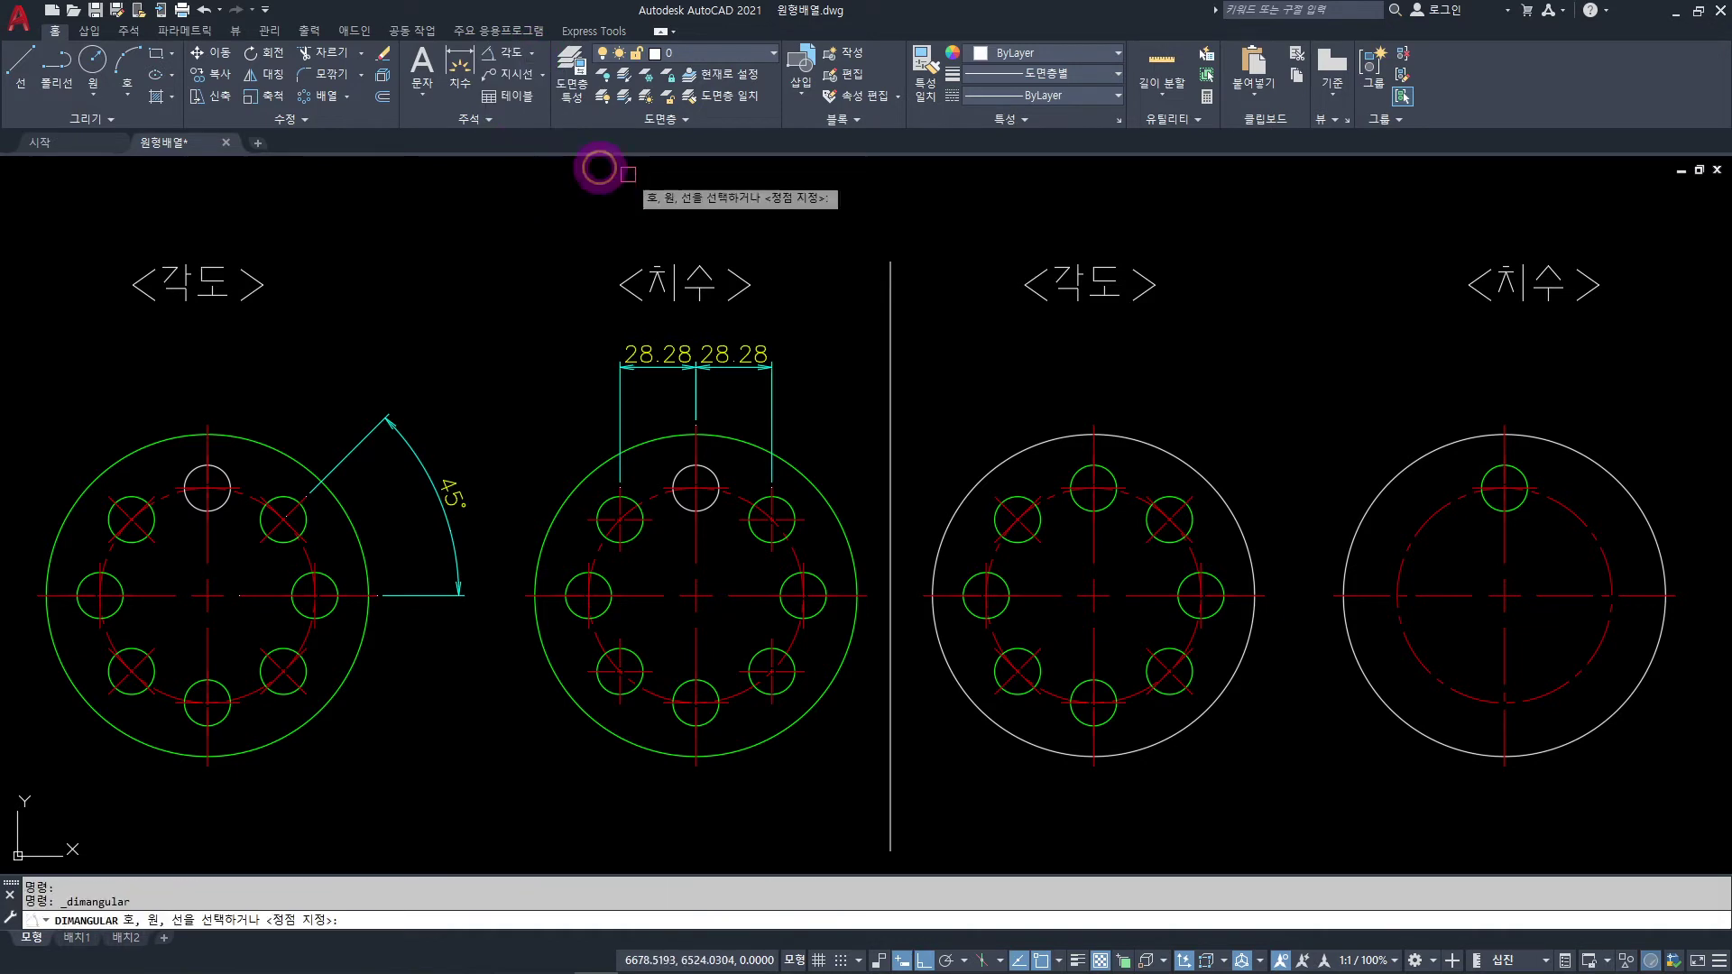
{"action": "left_click", "coordinate": [1230, 596]}
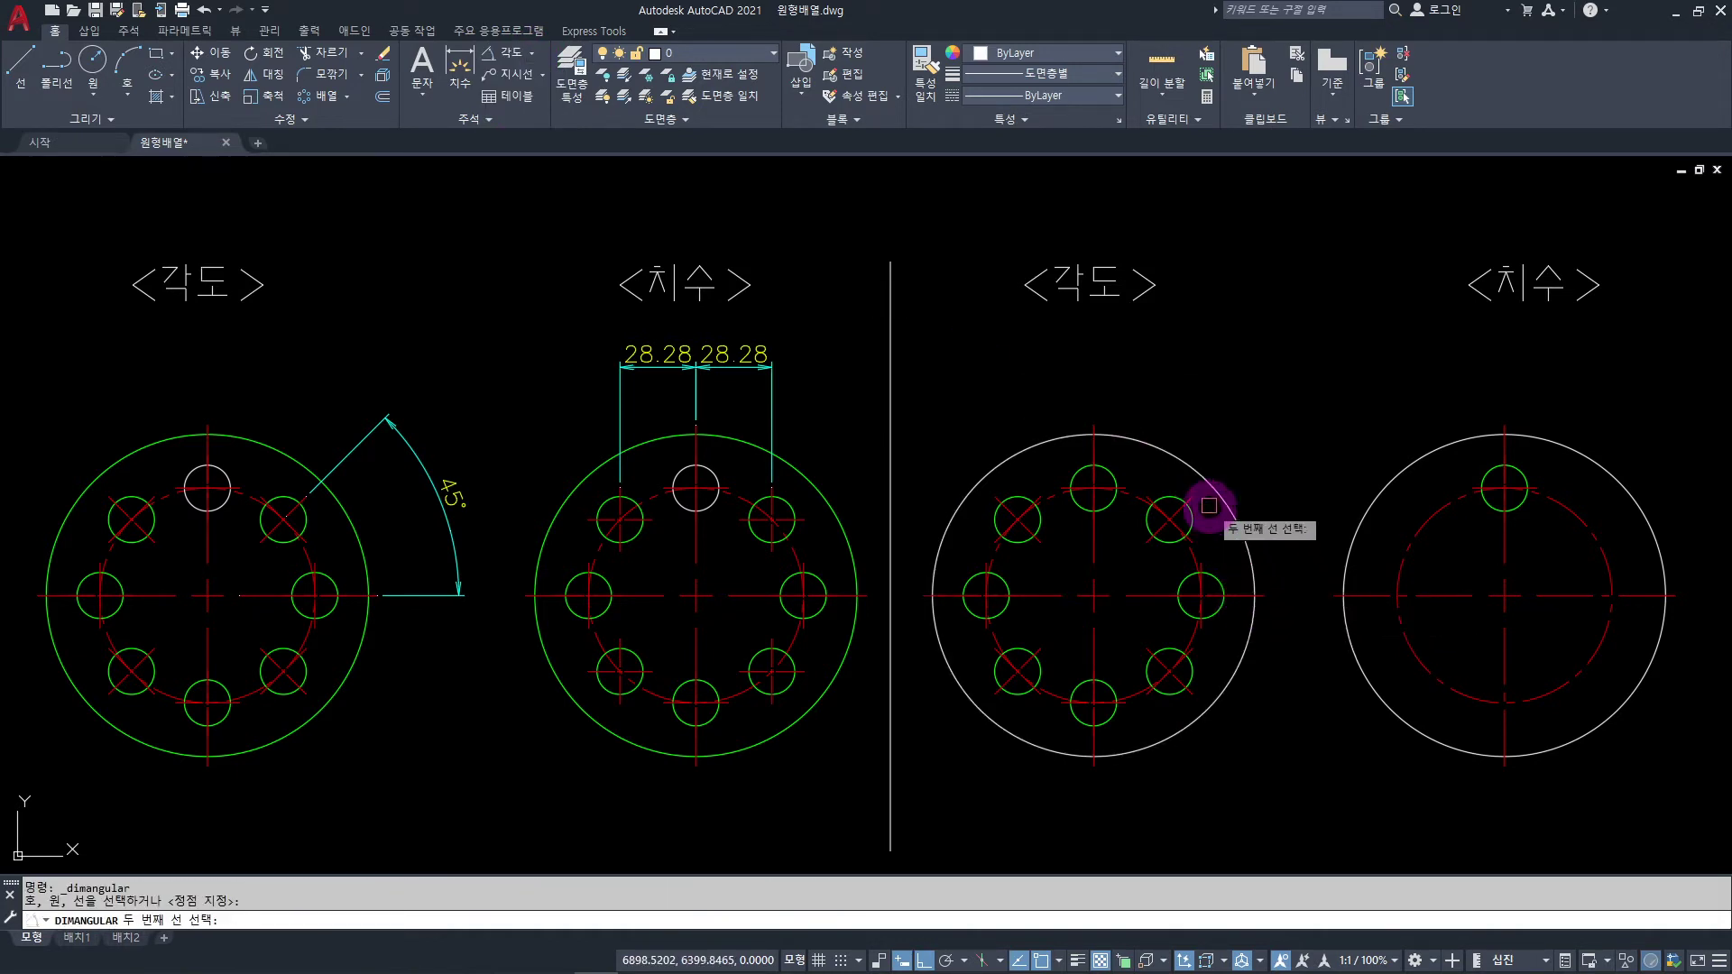
{"action": "left_click", "coordinate": [1173, 517]}
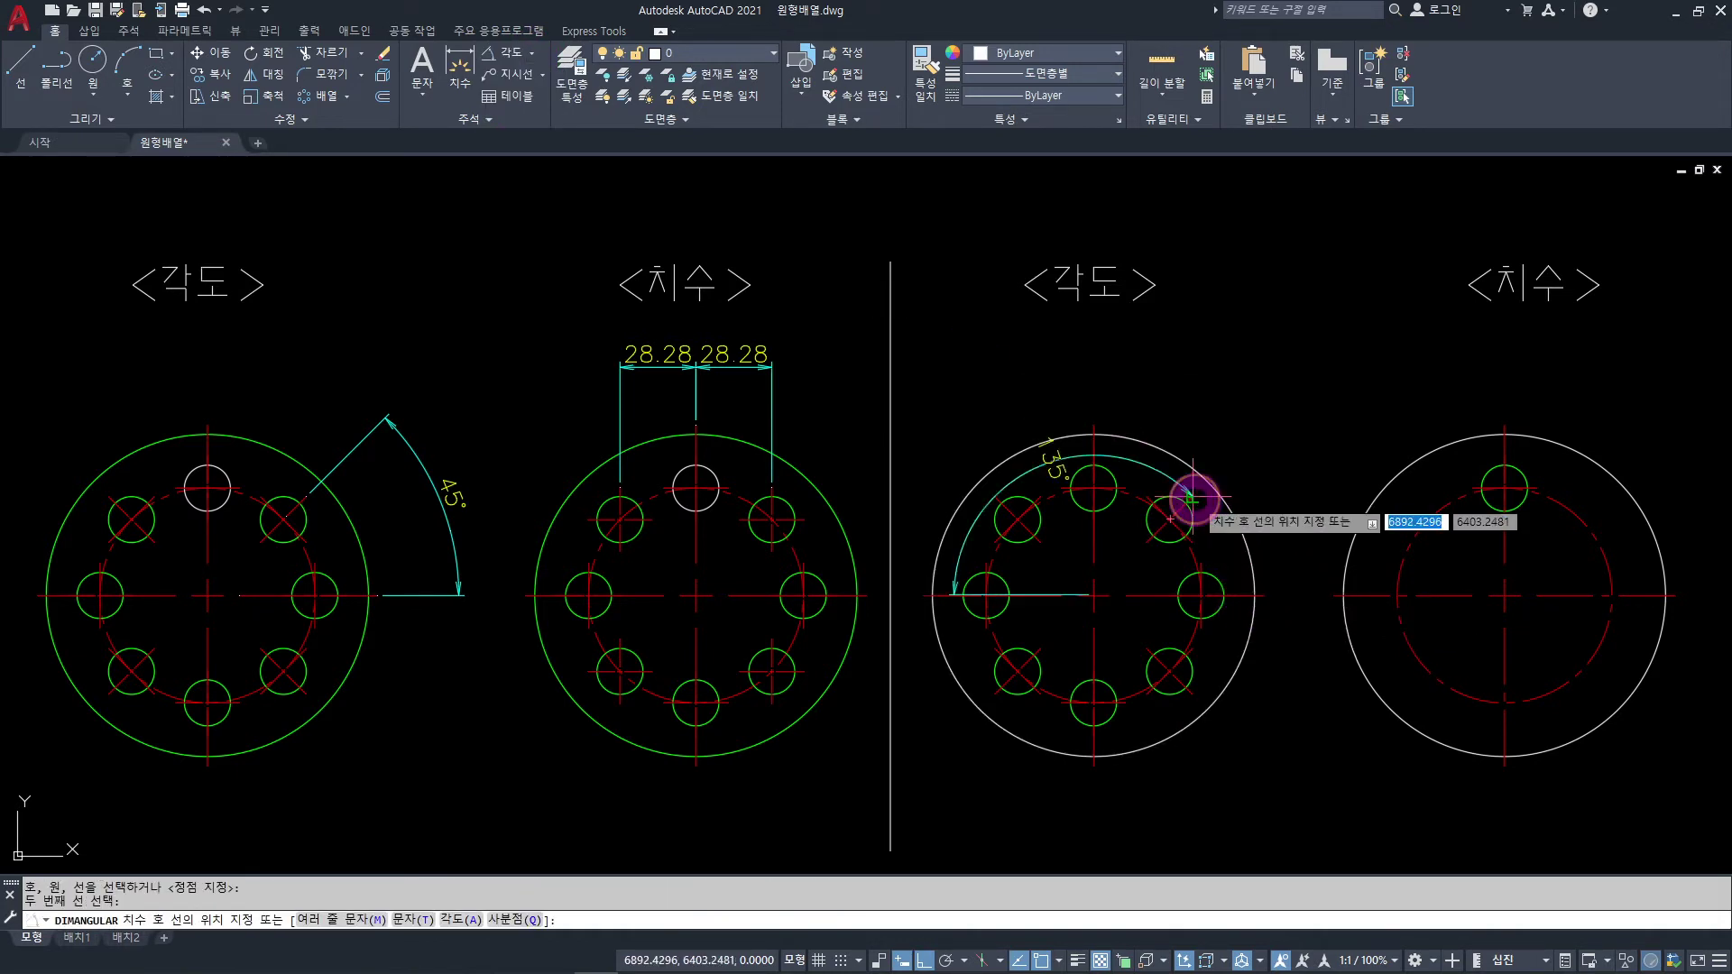
{"action": "left_click", "coordinate": [1262, 481]}
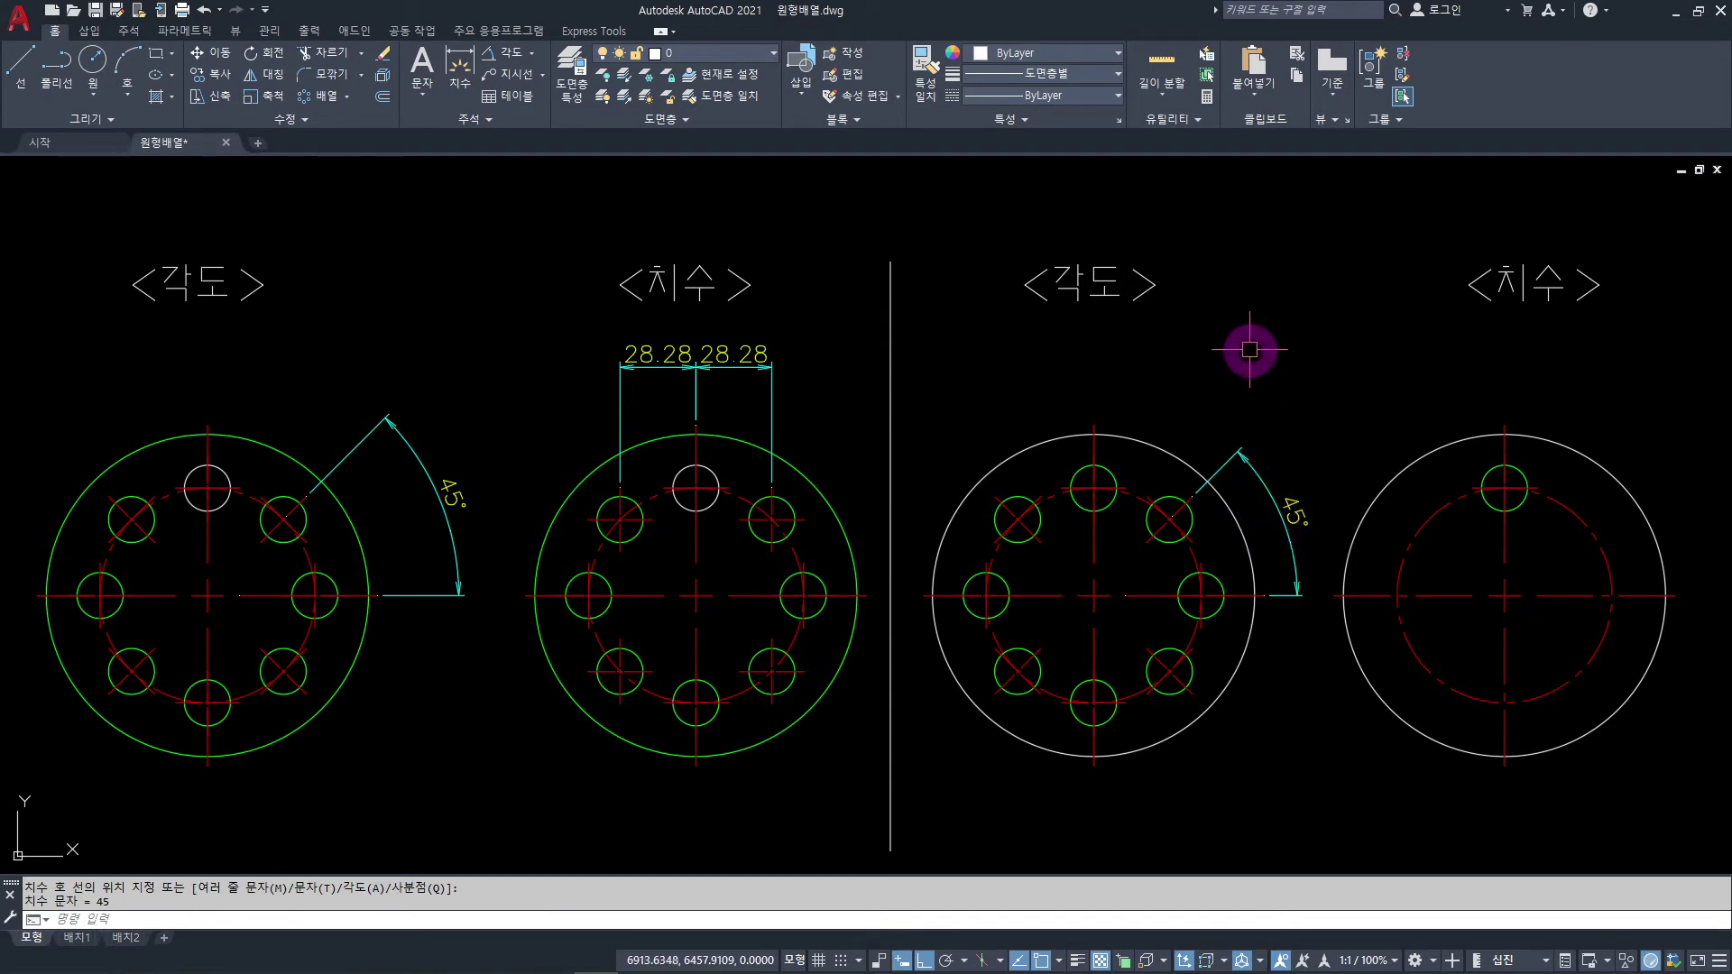
{"action": "key", "text": "Escape"}
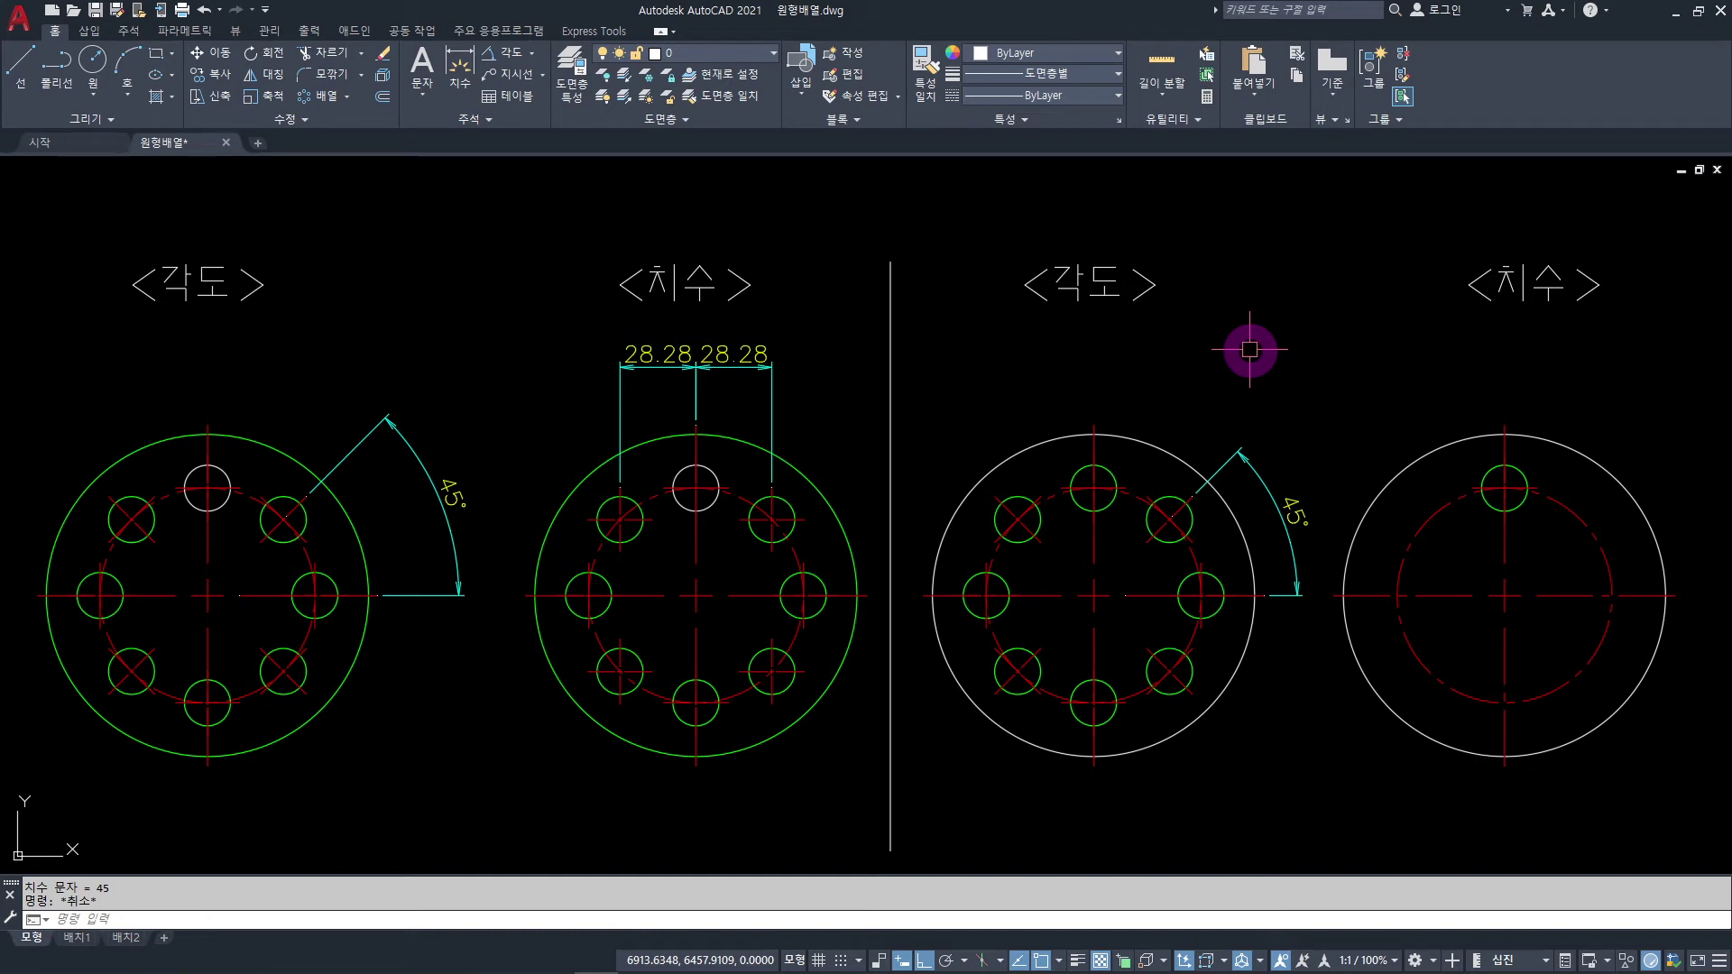
- Polar-array the fourth flange's top hole and centre mark around that flange's centre
{"action": "left_click", "coordinate": [321, 105]}
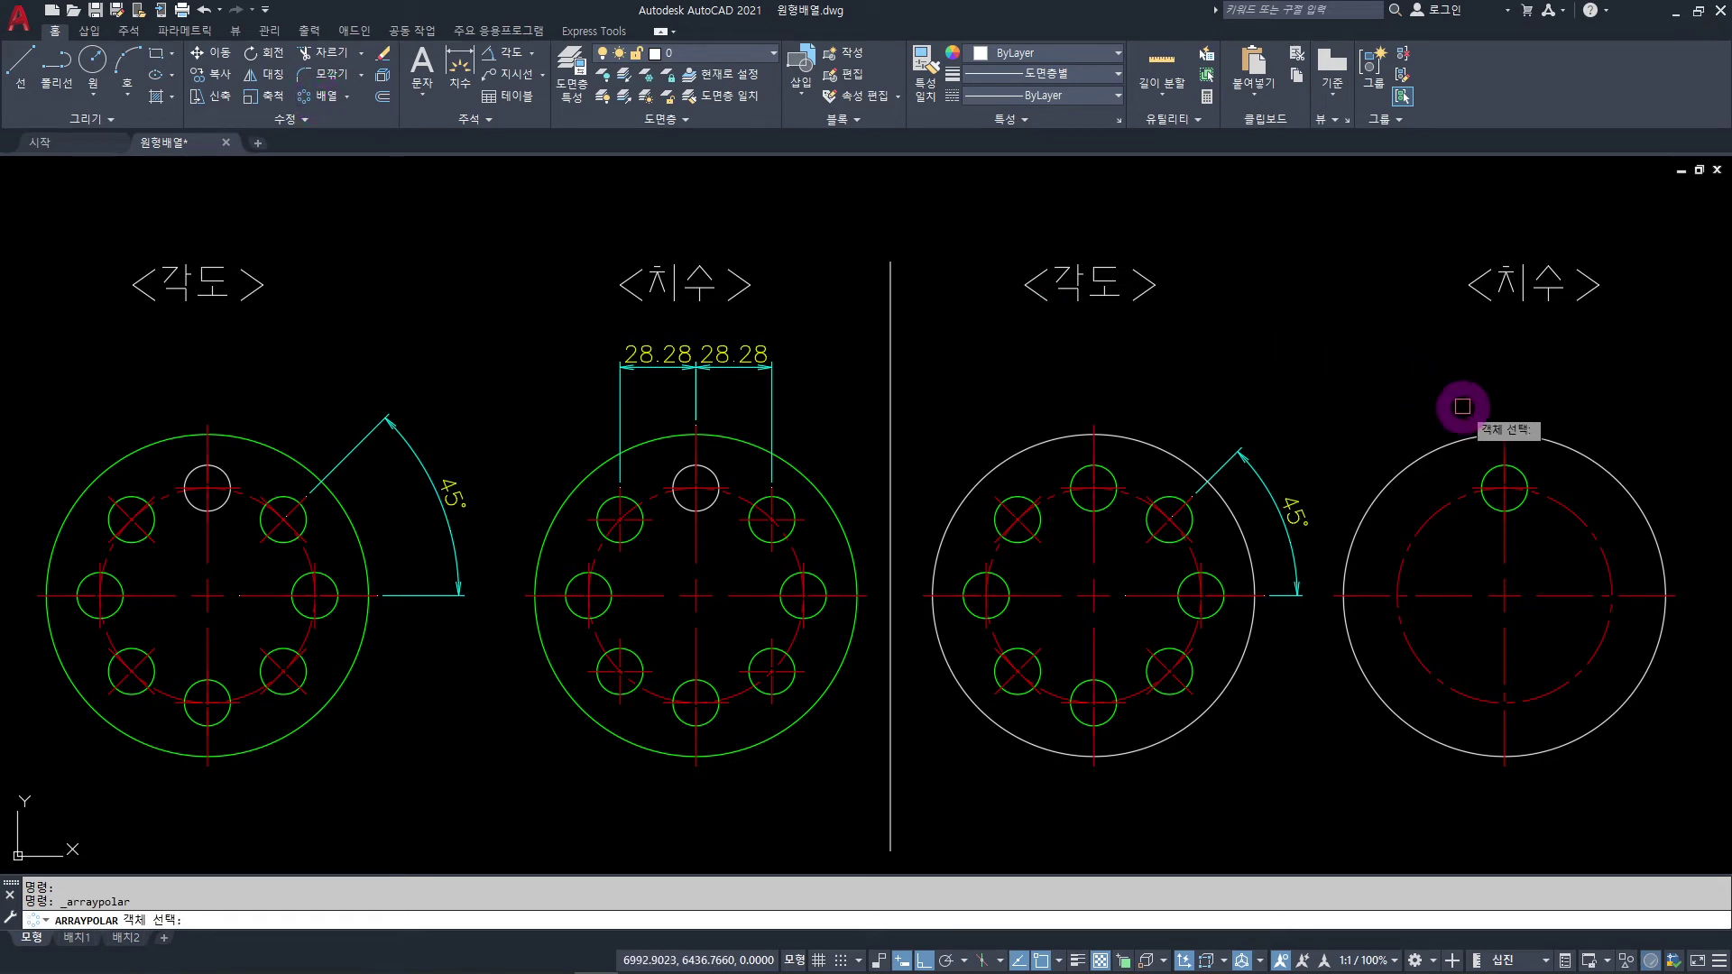
{"action": "left_click", "coordinate": [1434, 385]}
{"action": "left_click", "coordinate": [1557, 542]}
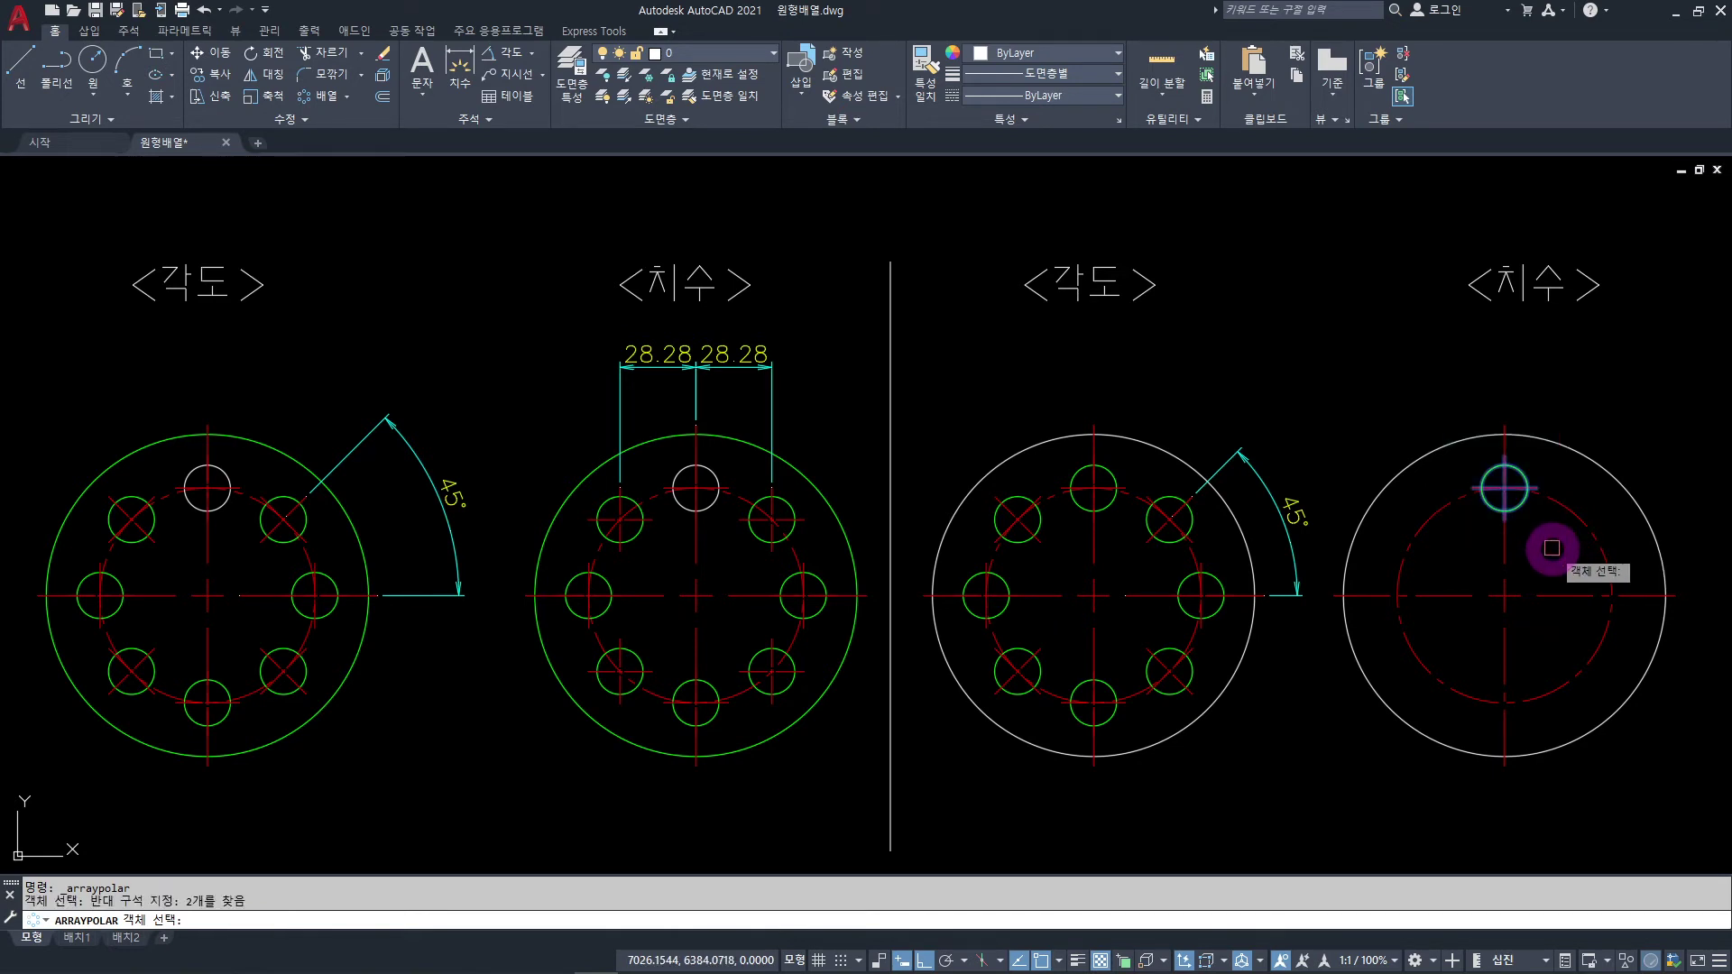
{"action": "key", "text": "Return"}
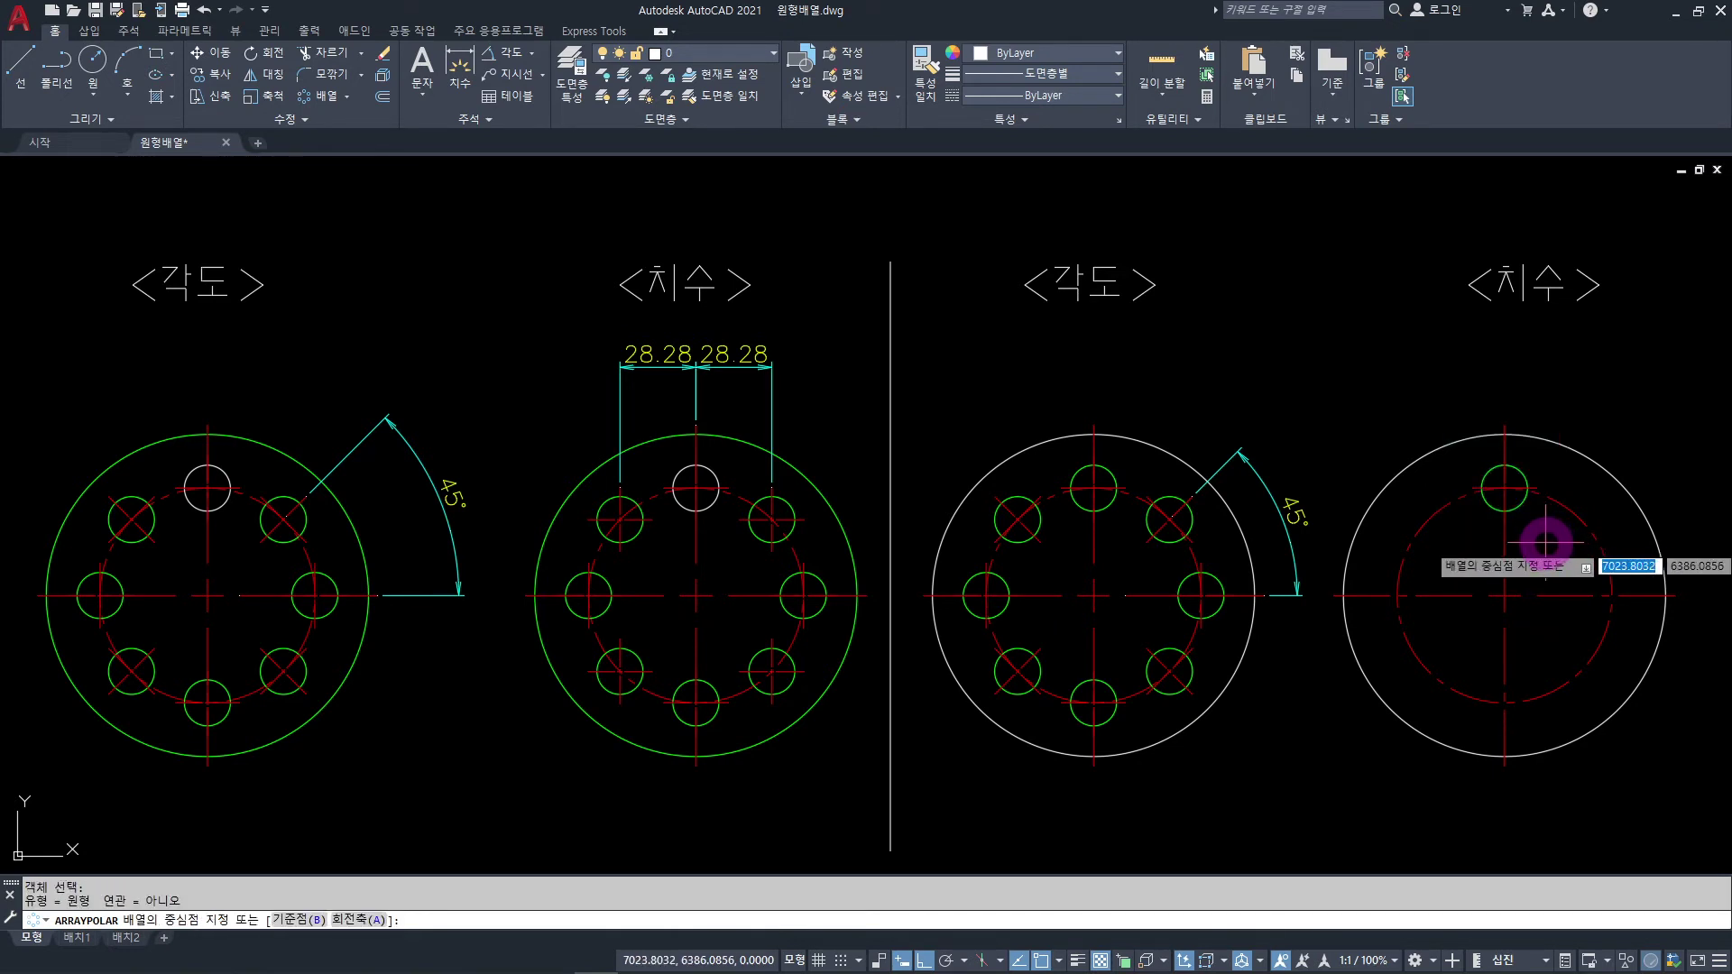
{"action": "left_click", "coordinate": [1505, 595]}
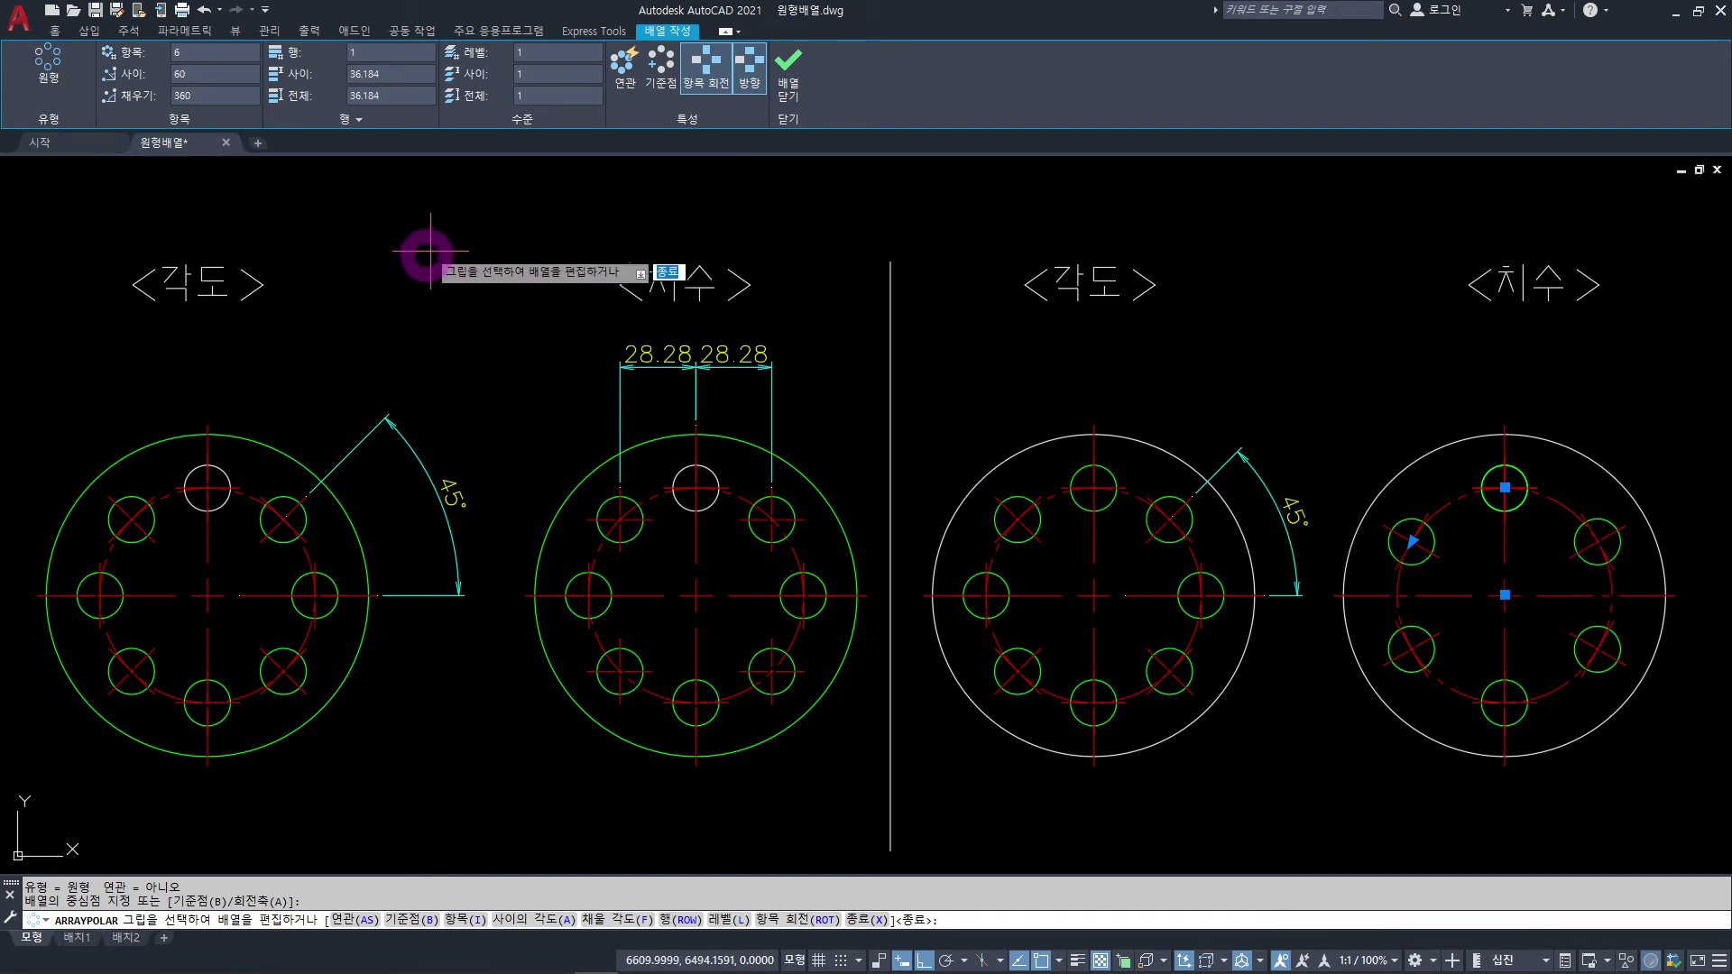
- Set the pattern to 8 items, 45° apart, with Rotate Items off, then close the array
{"action": "left_click", "coordinate": [203, 57]}
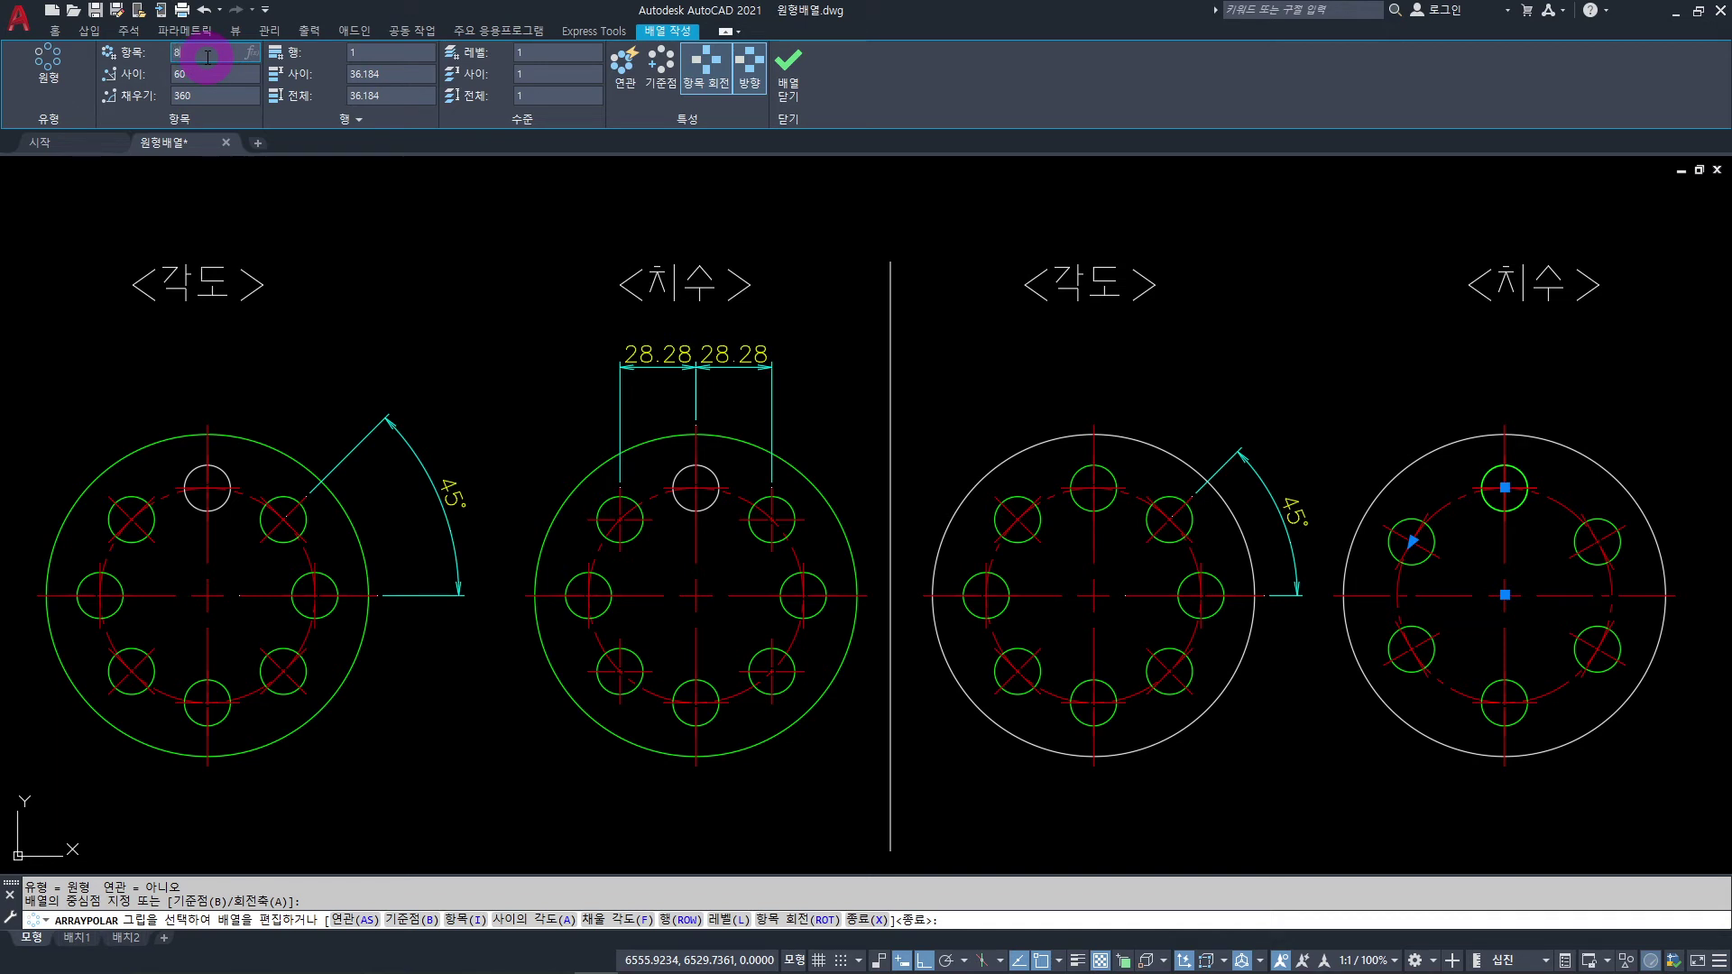
{"action": "key", "text": "Return"}
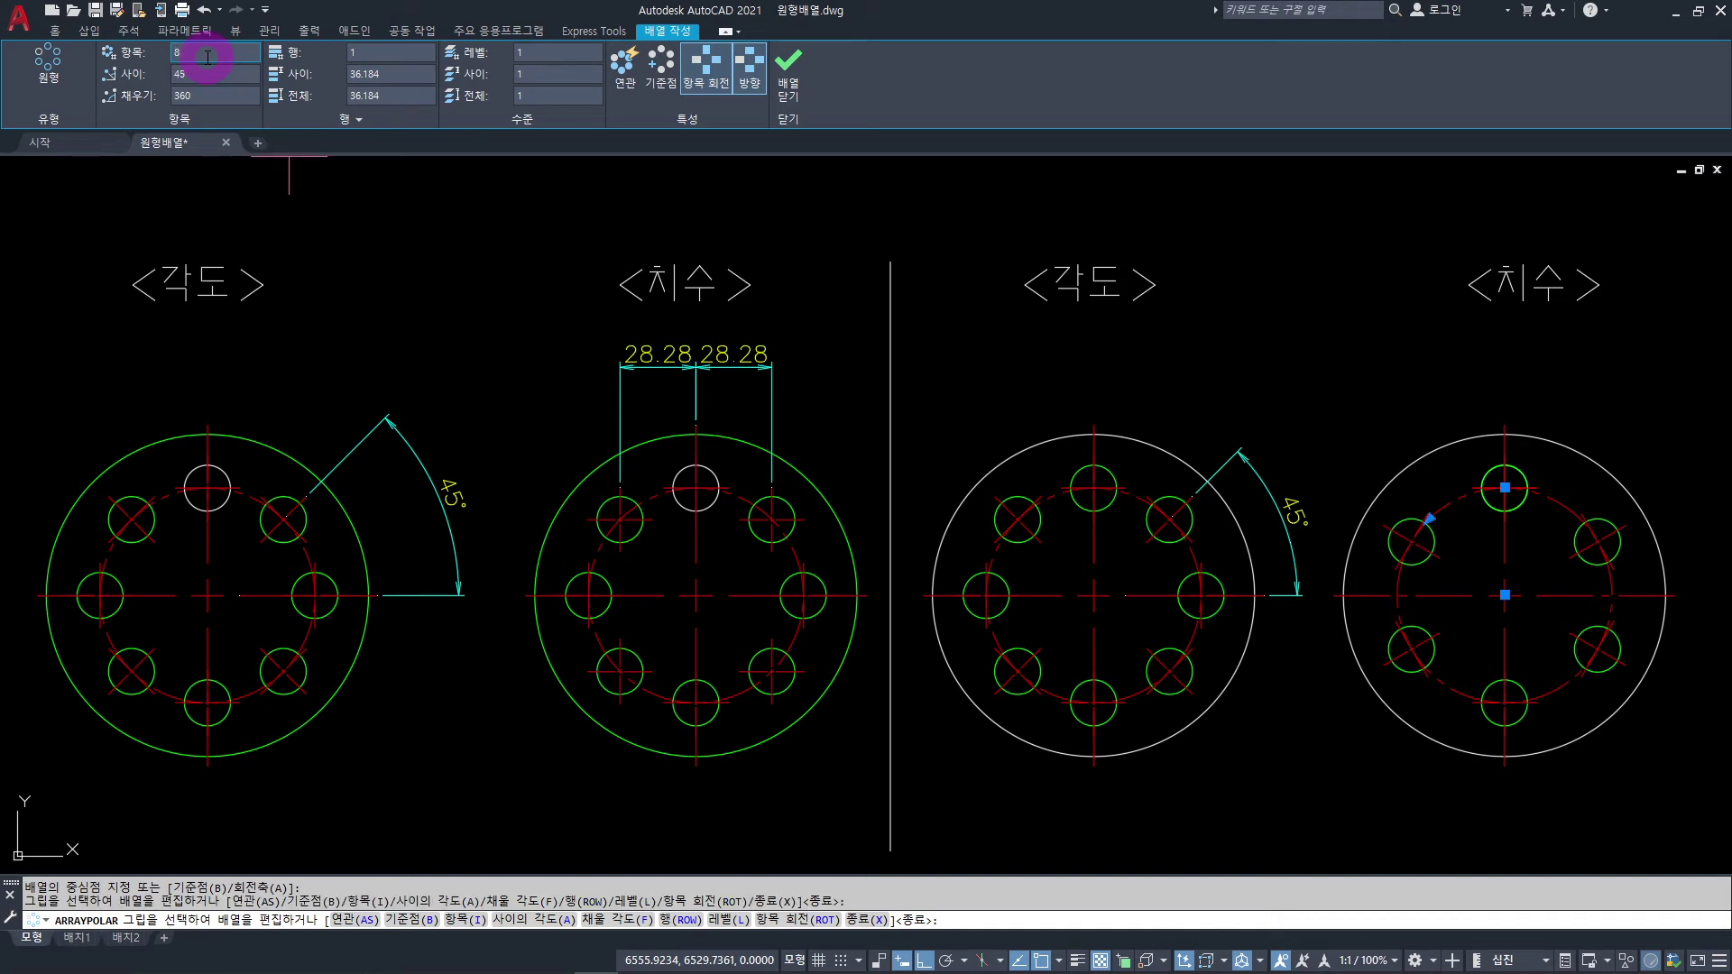
{"action": "left_click", "coordinate": [202, 71]}
{"action": "key", "text": "Return"}
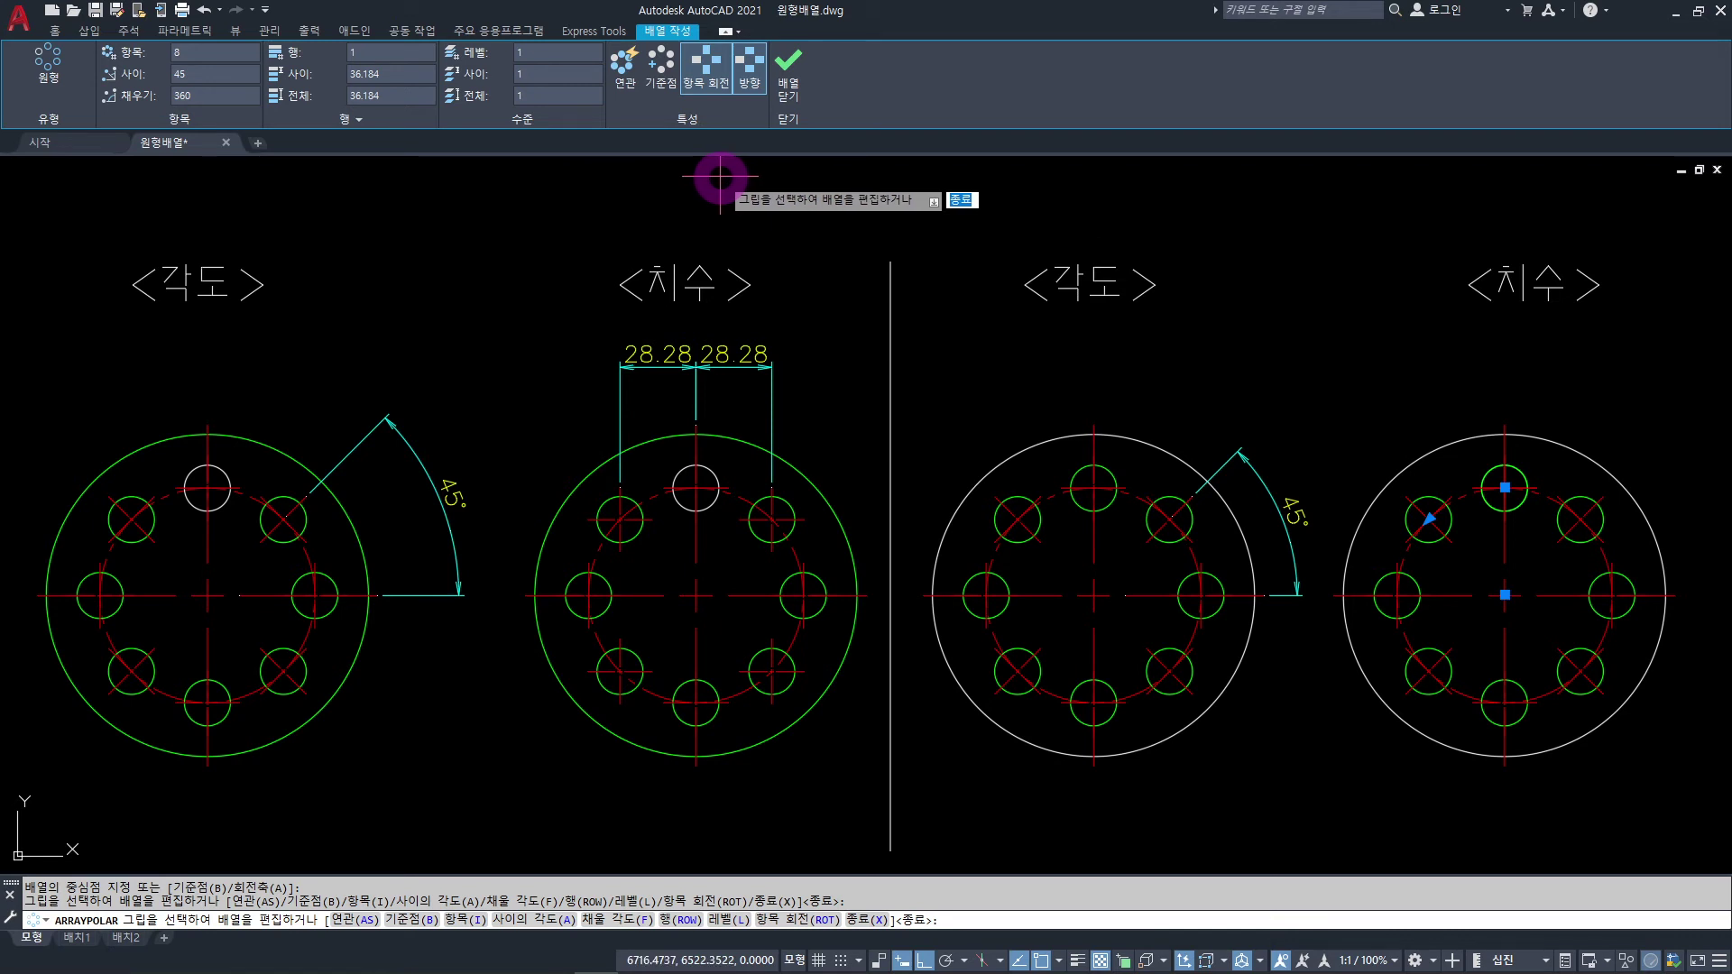
{"action": "left_click", "coordinate": [707, 79]}
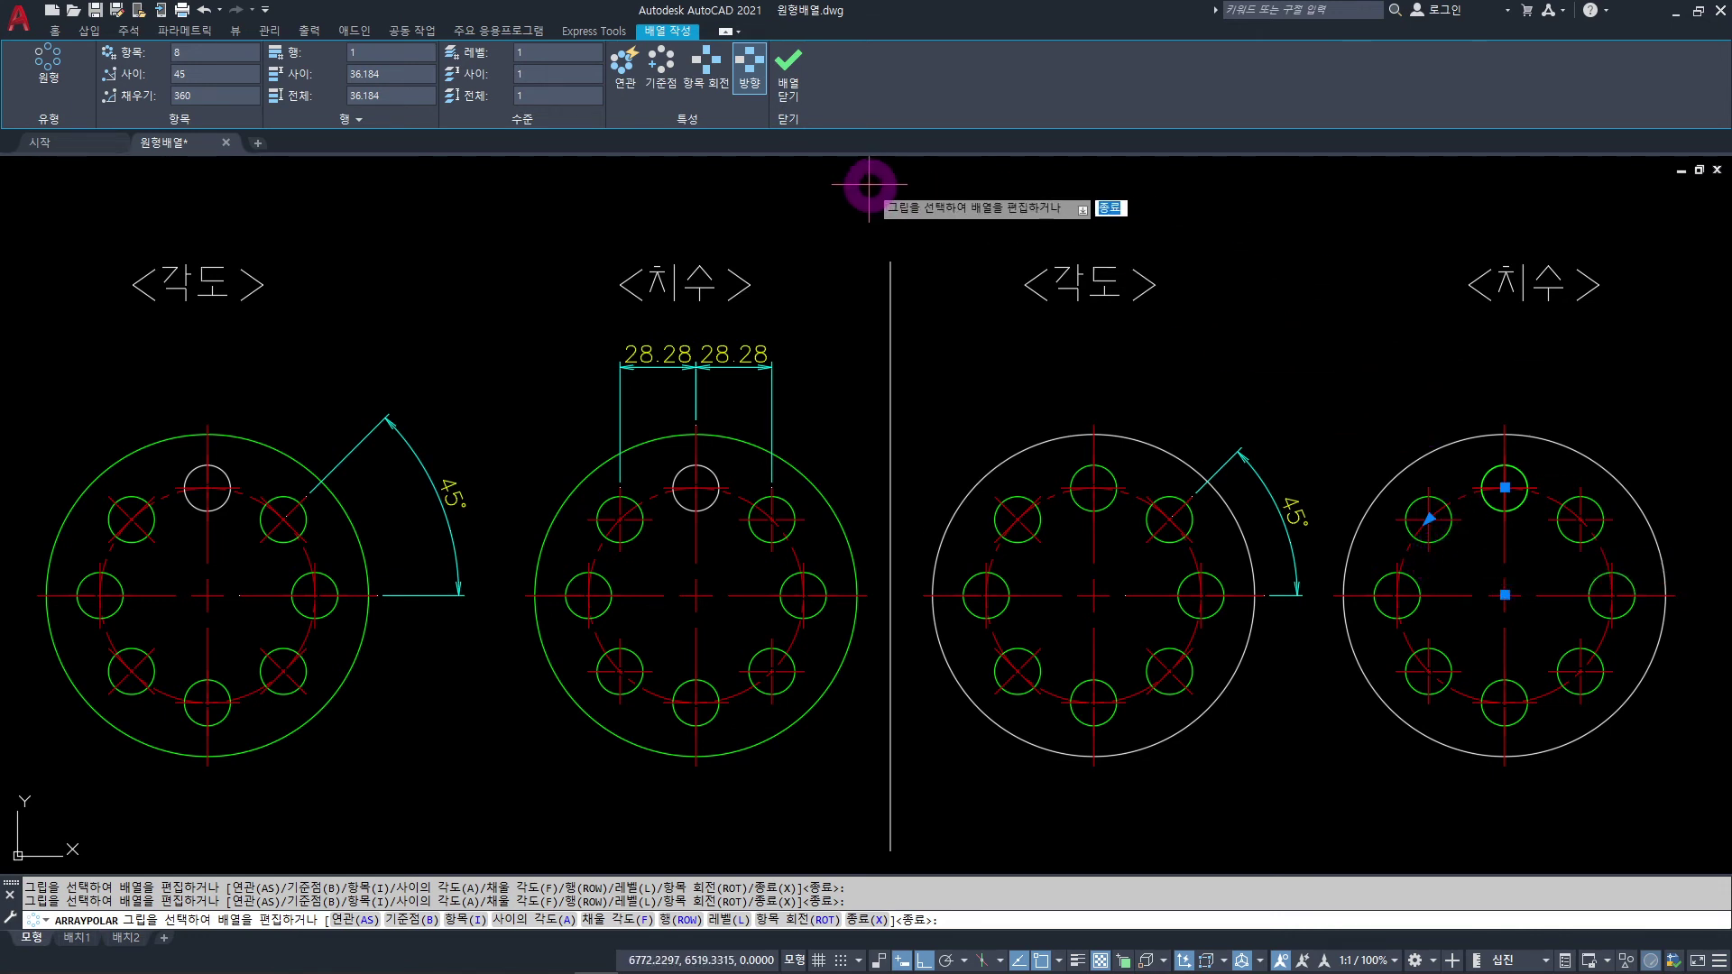
{"action": "left_click", "coordinate": [790, 72]}
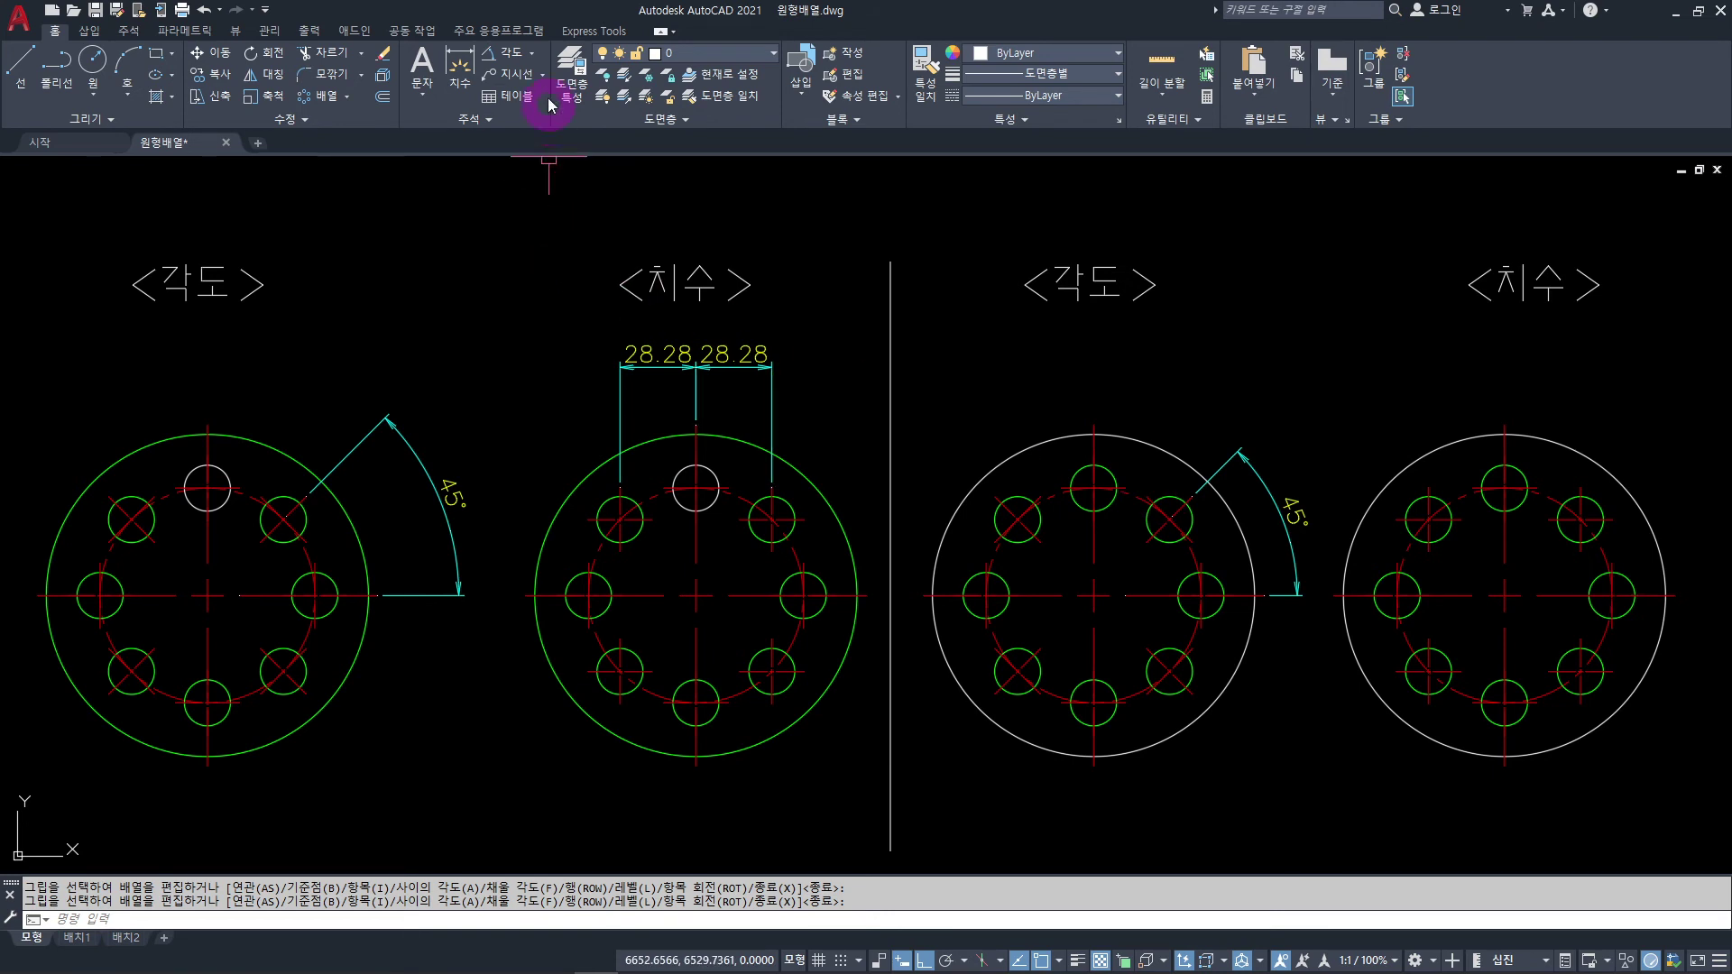
- Add two 28.28 linear dimensions from the top hole to the upper-left and upper-right holes
{"action": "left_click", "coordinate": [532, 54]}
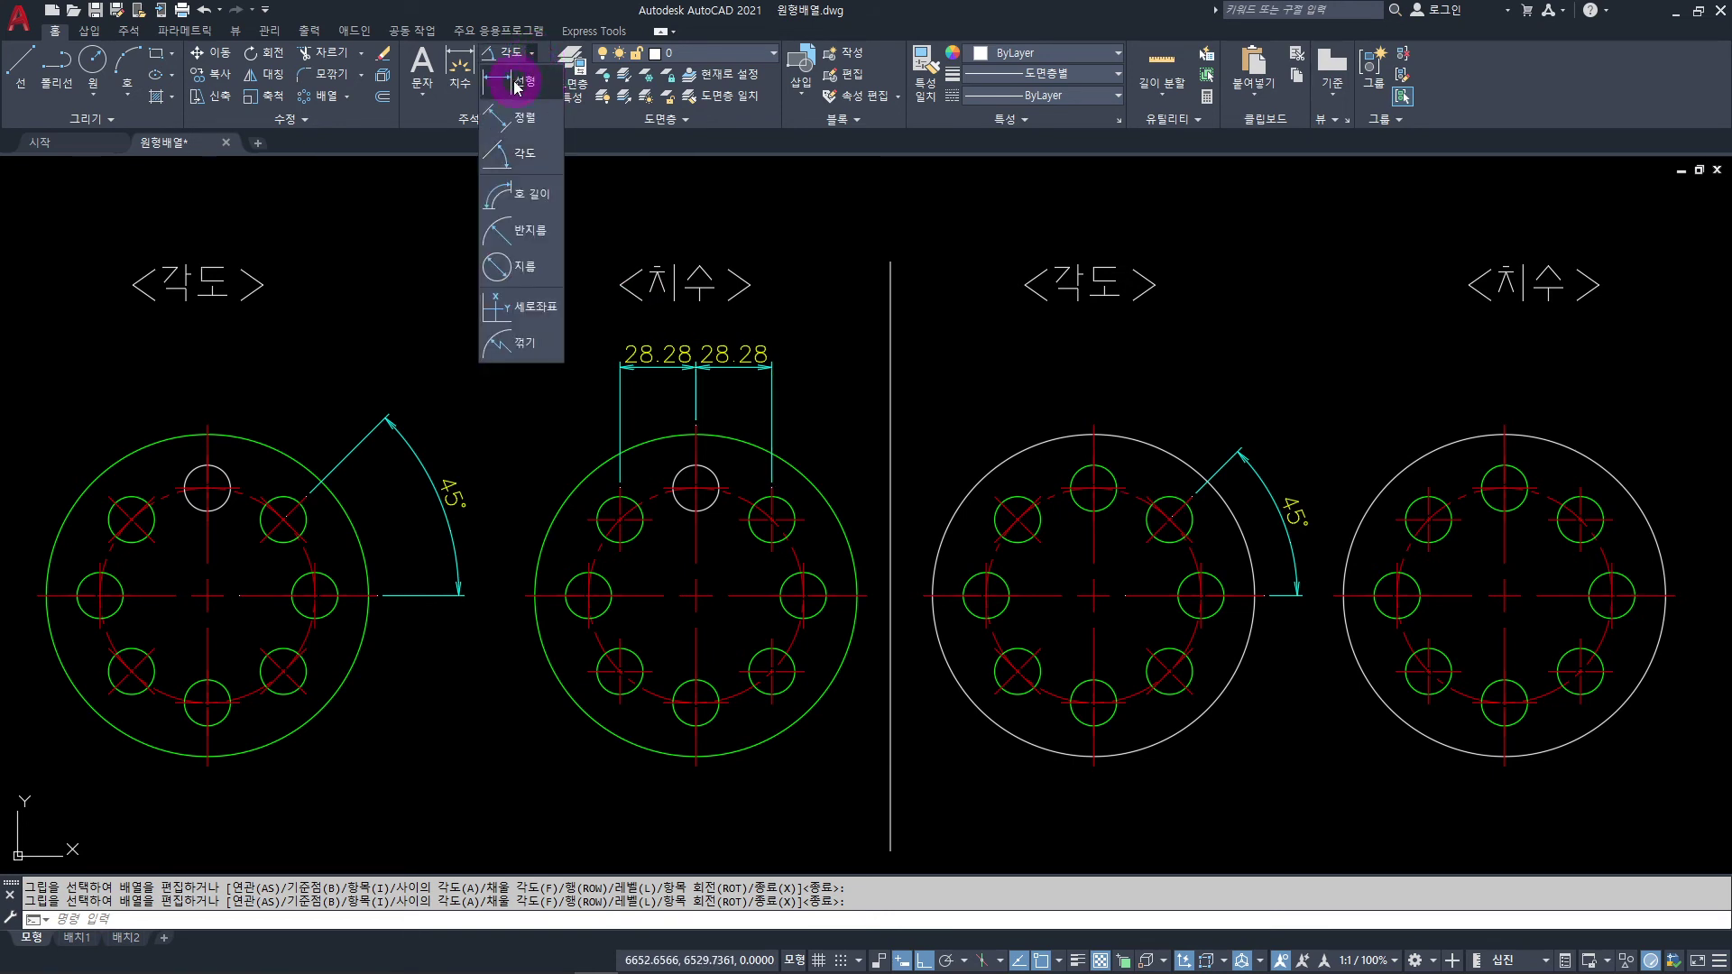
{"action": "left_click", "coordinate": [517, 83]}
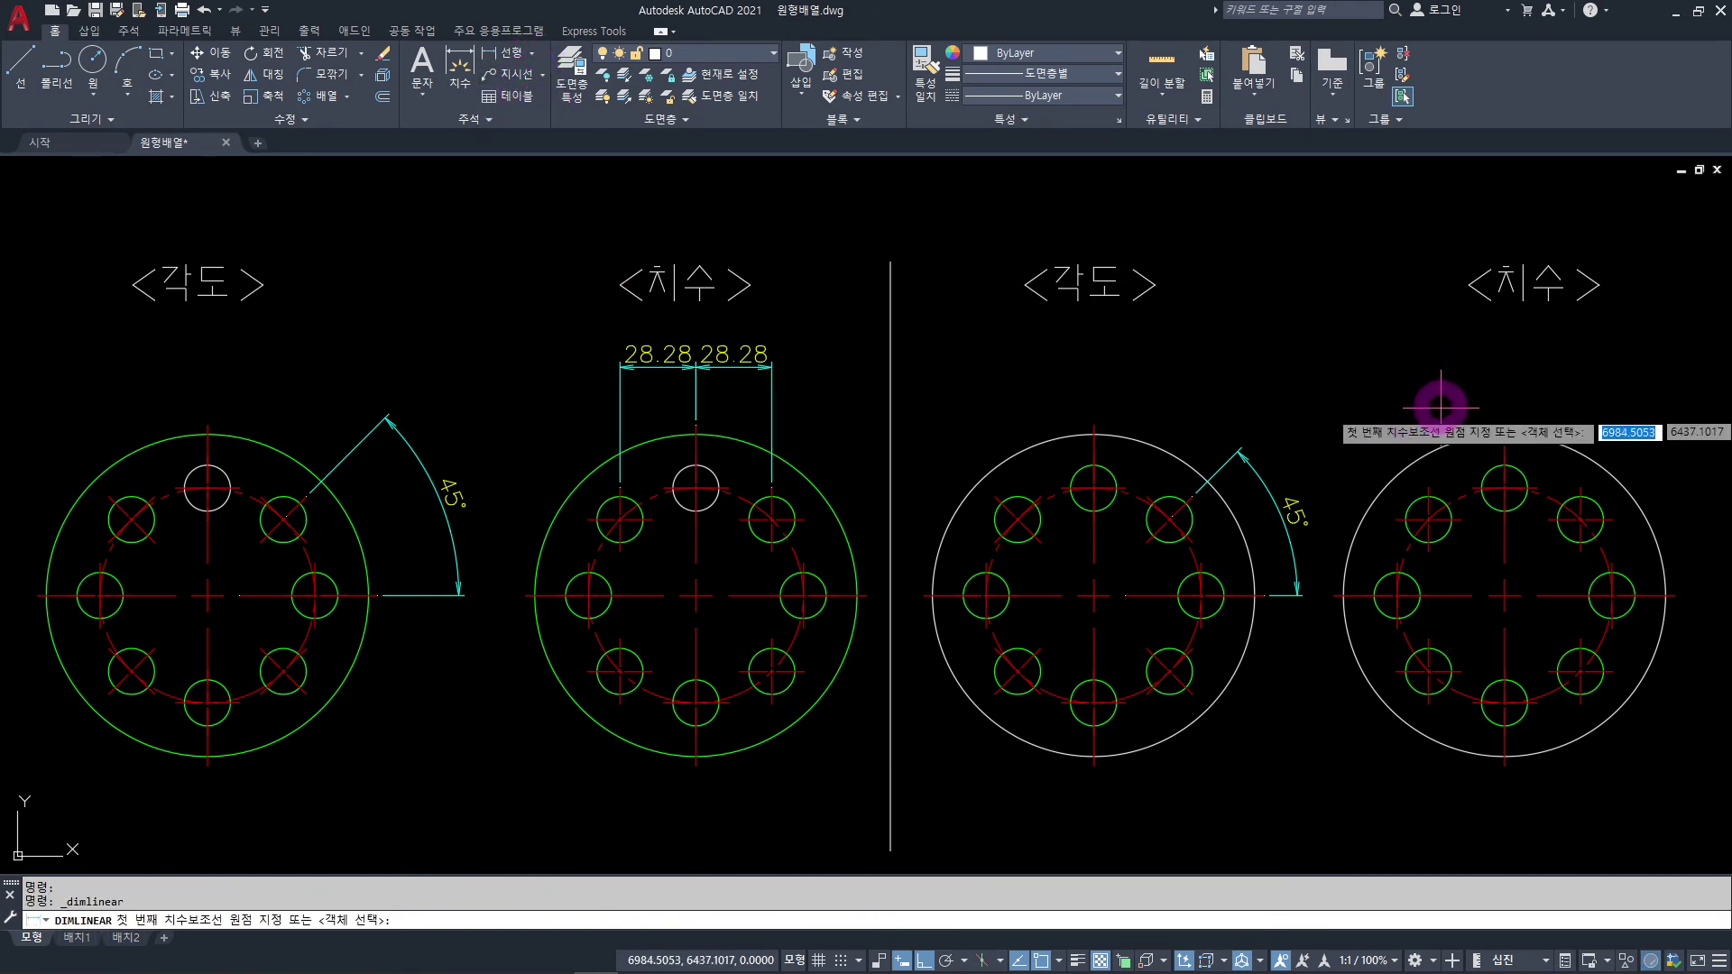
{"action": "left_click", "coordinate": [1421, 482]}
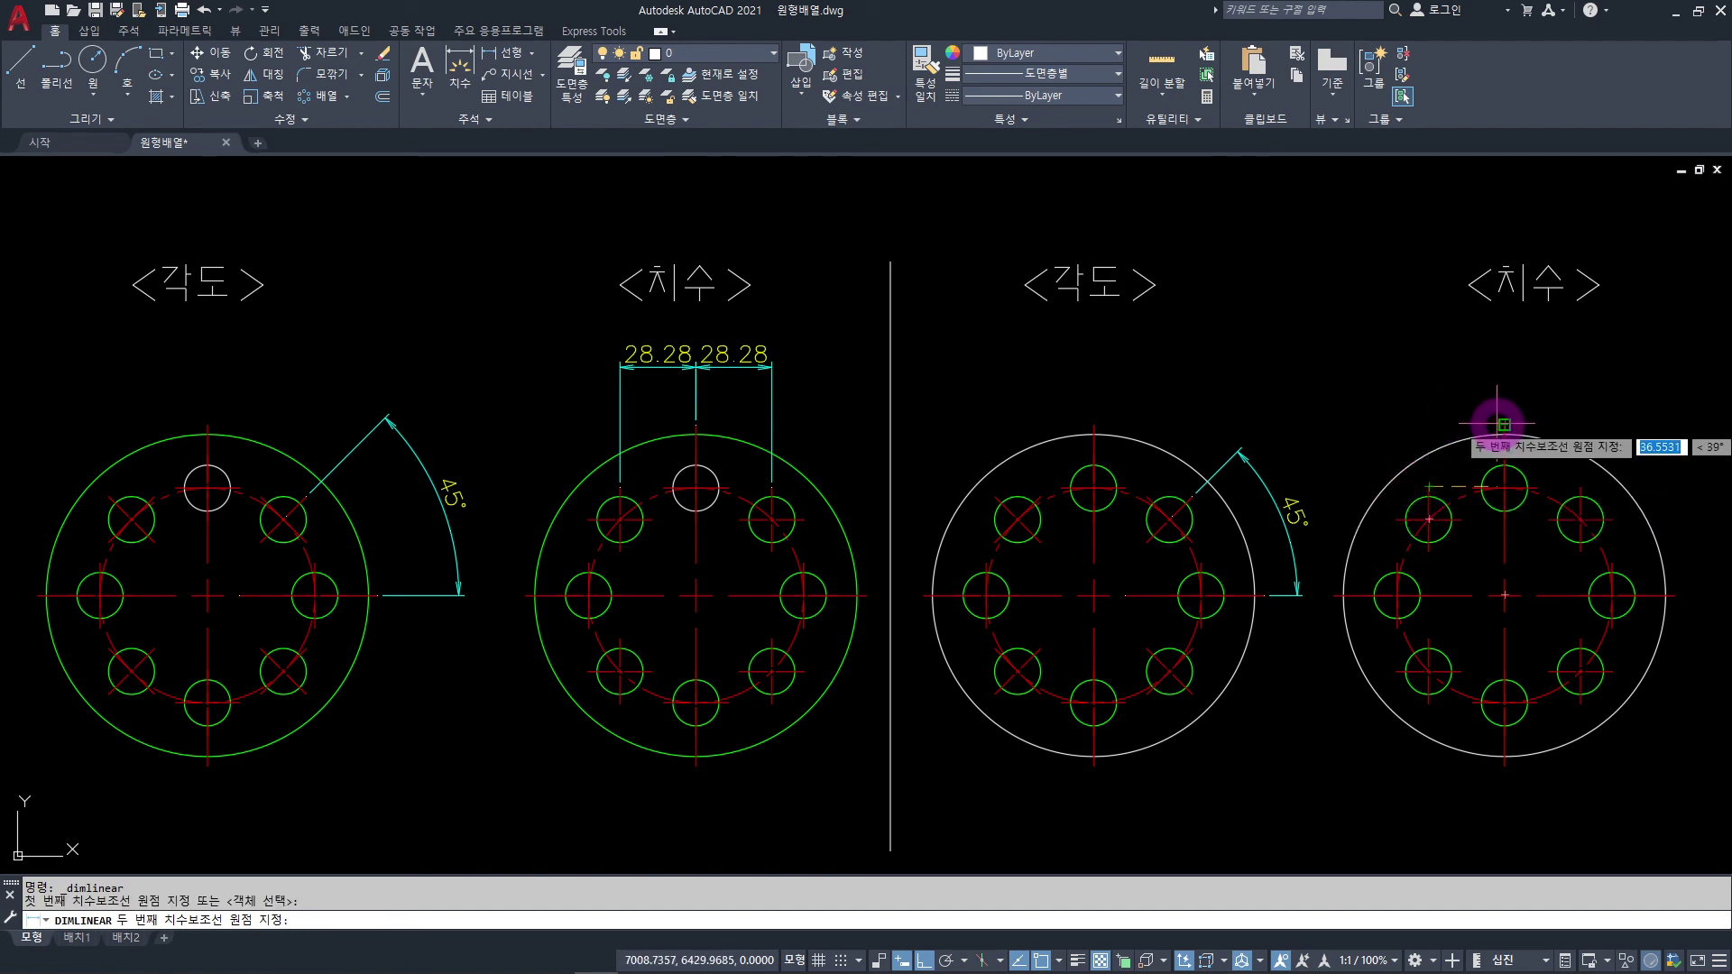
{"action": "left_click", "coordinate": [1503, 424]}
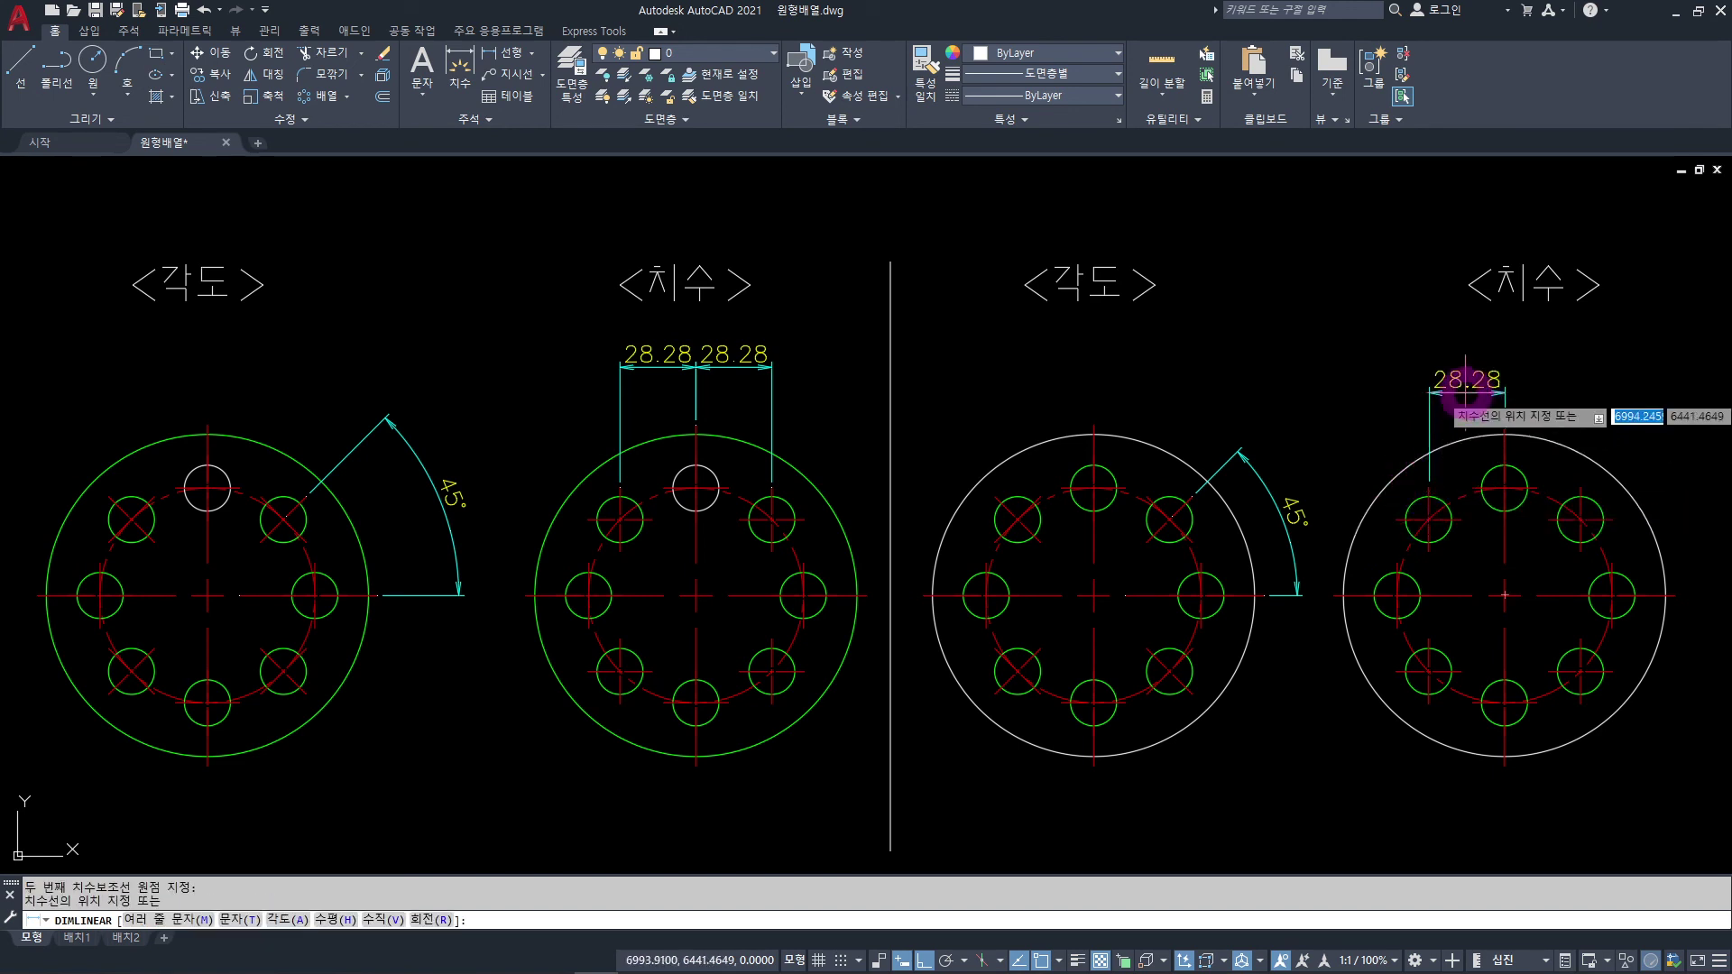
{"action": "left_click", "coordinate": [1466, 366]}
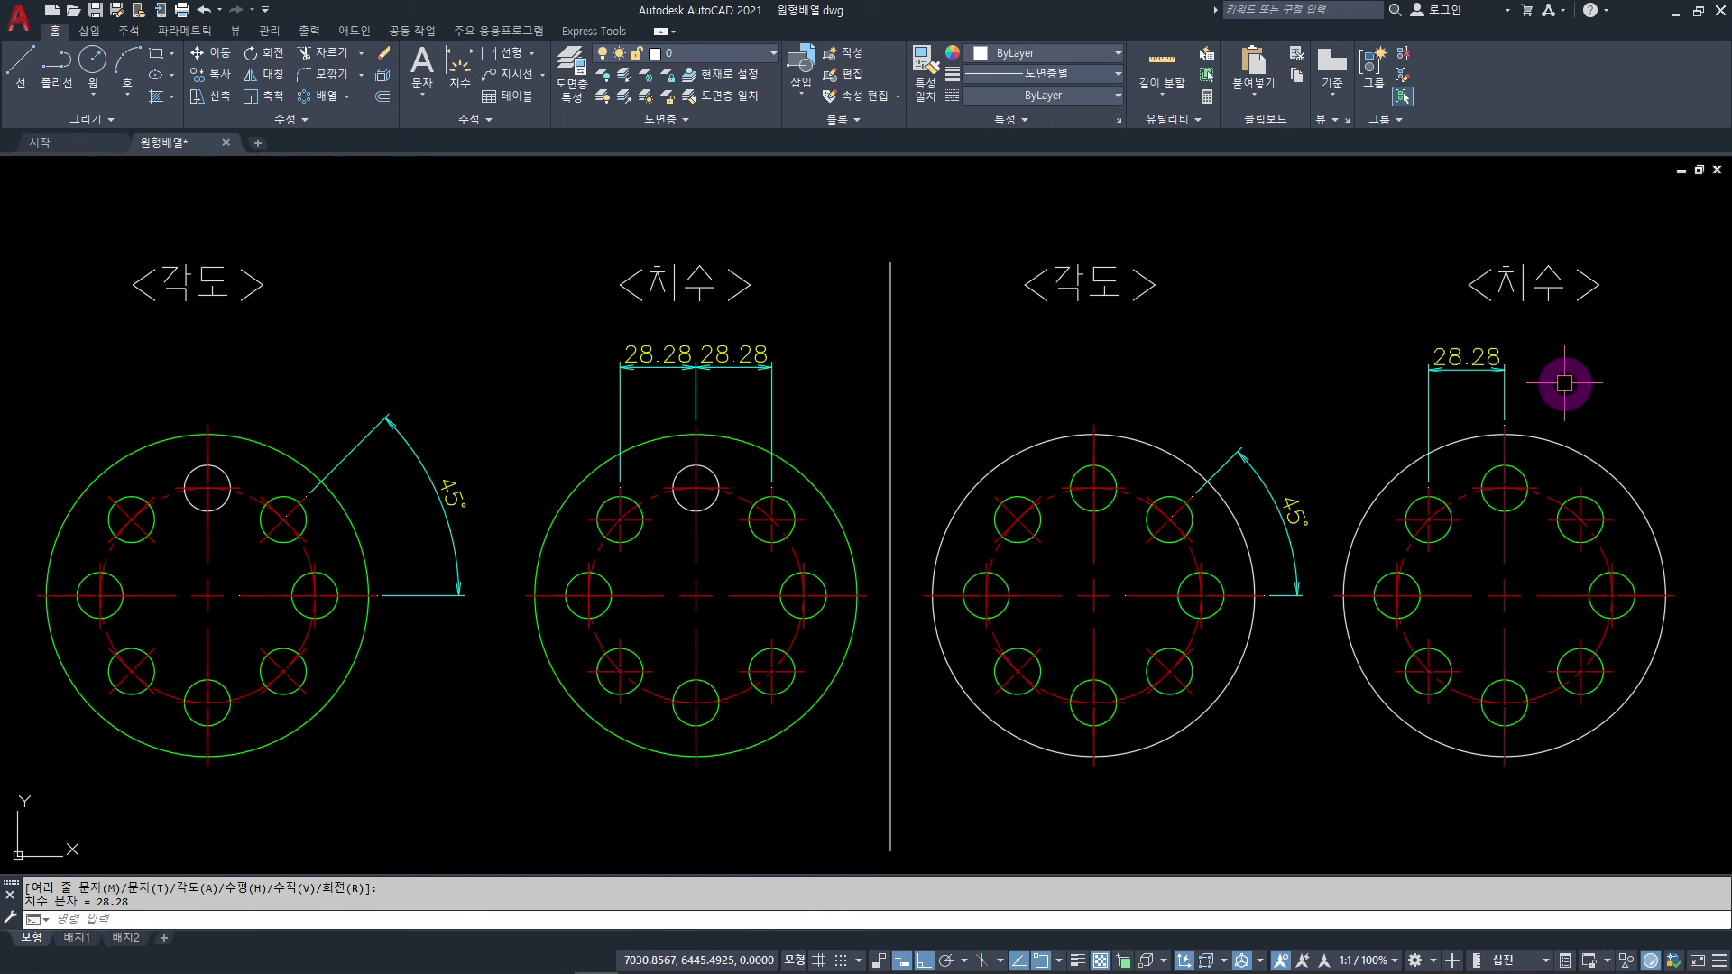
{"action": "key", "text": "Return"}
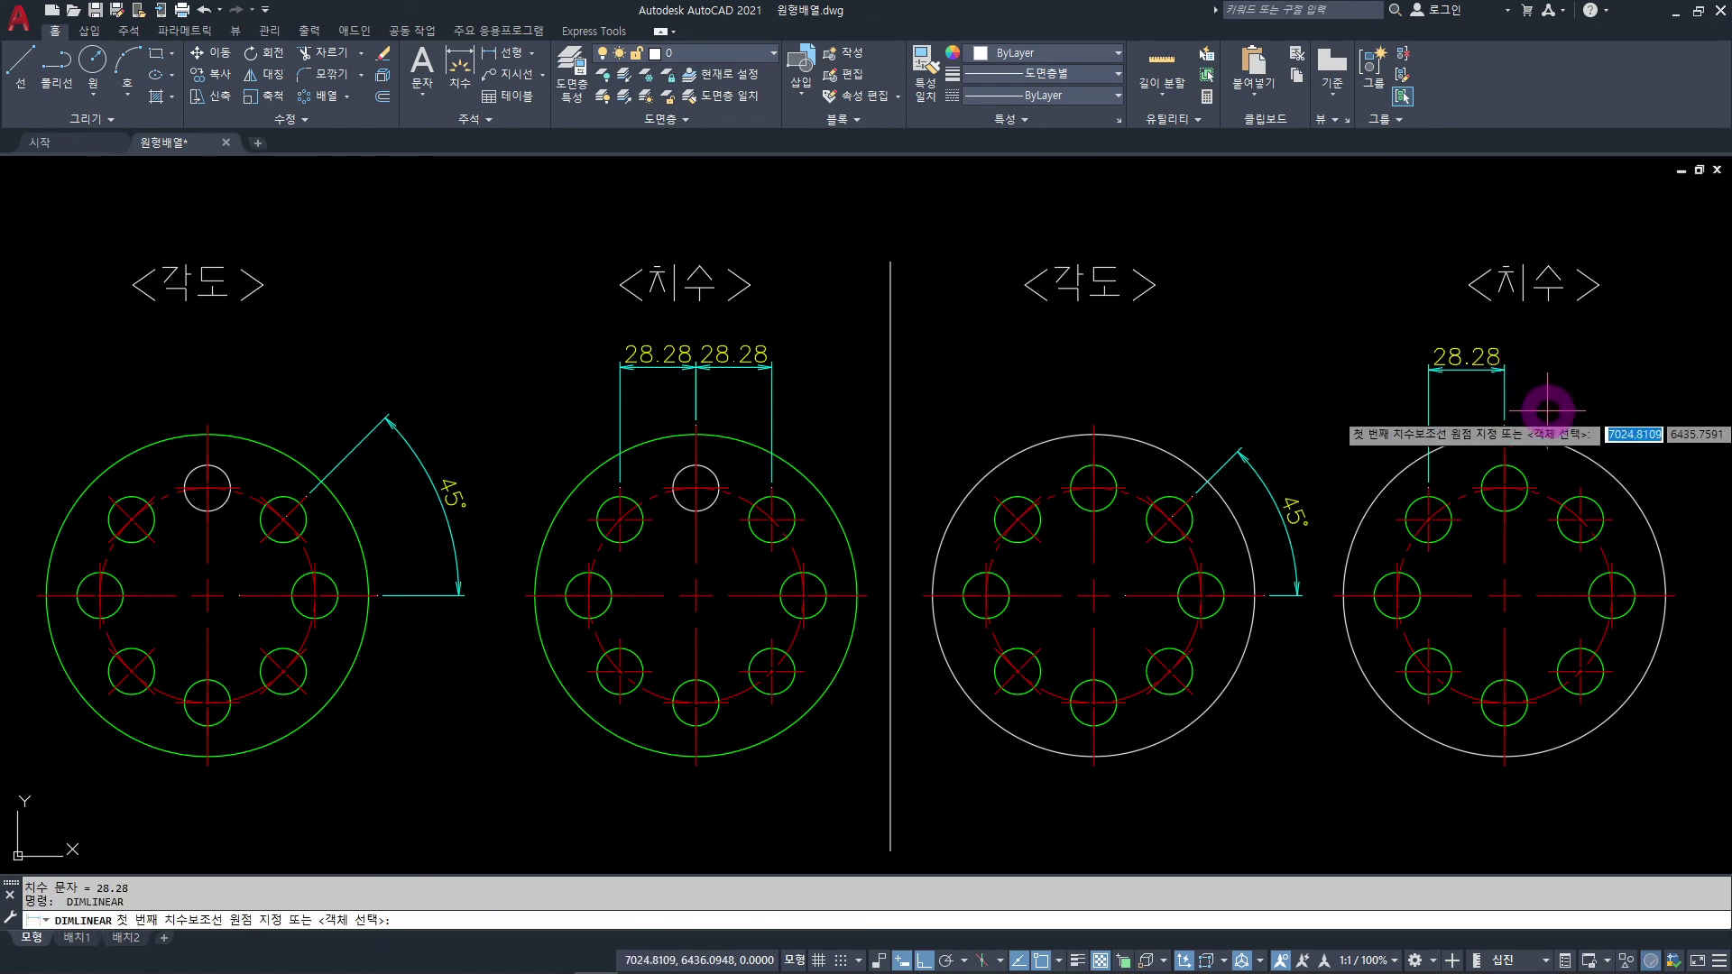
{"action": "left_click", "coordinate": [1503, 424]}
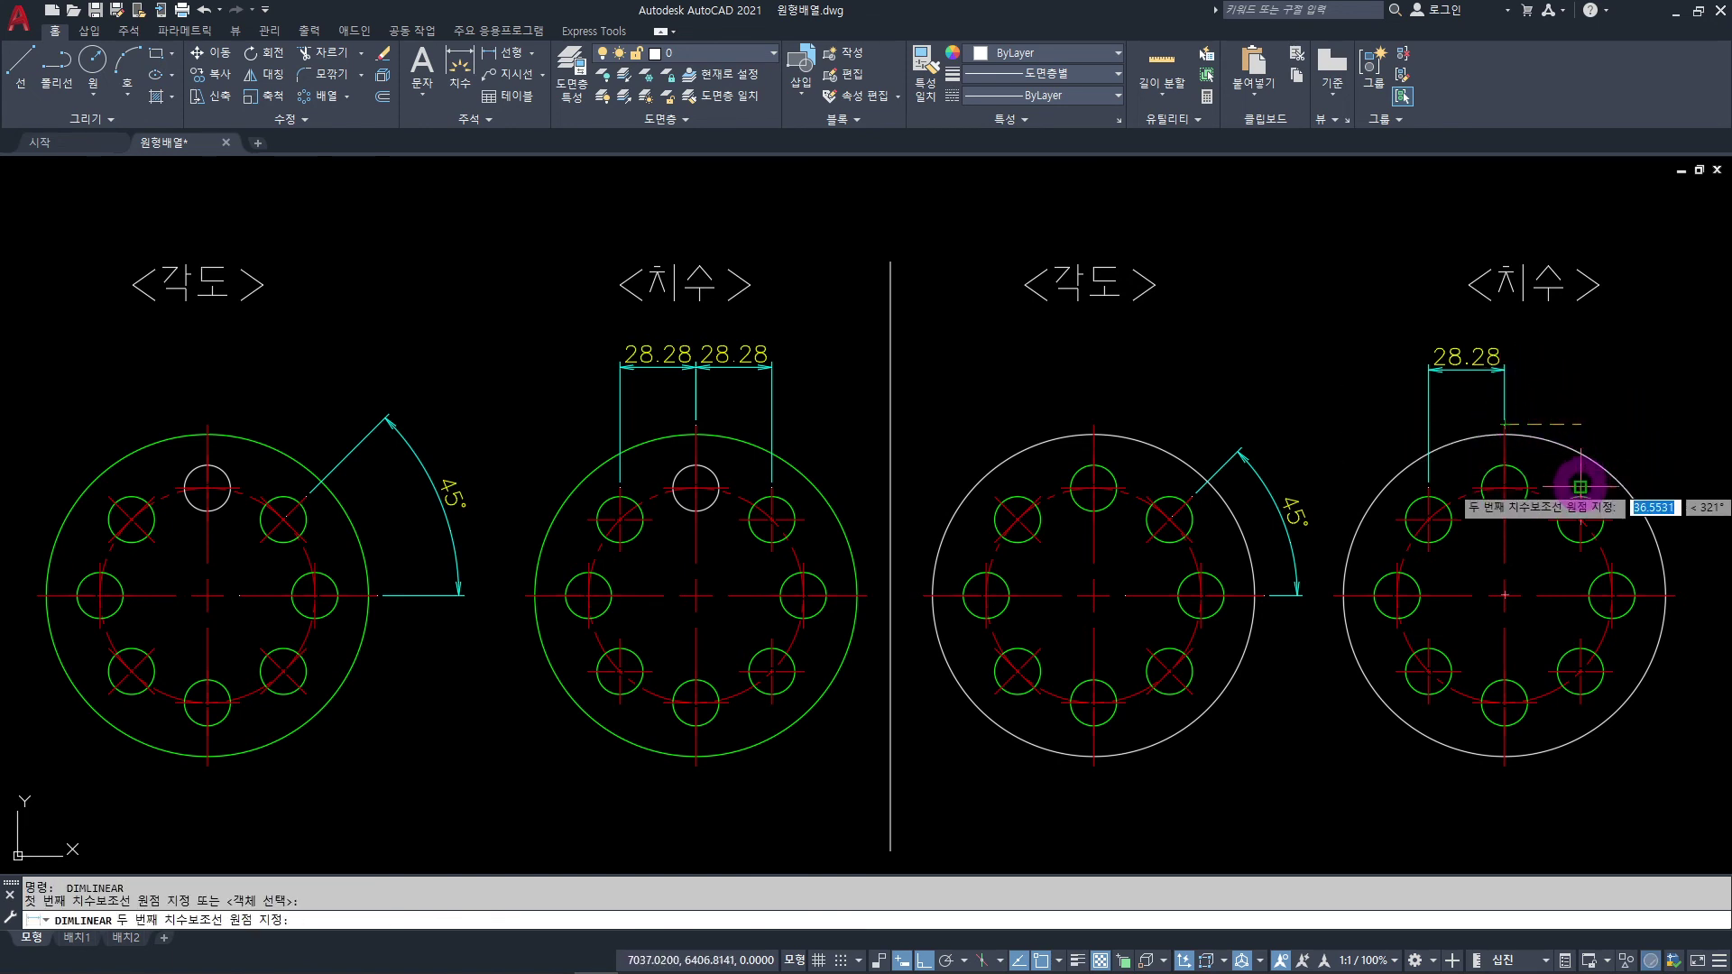
{"action": "left_click", "coordinate": [1580, 519]}
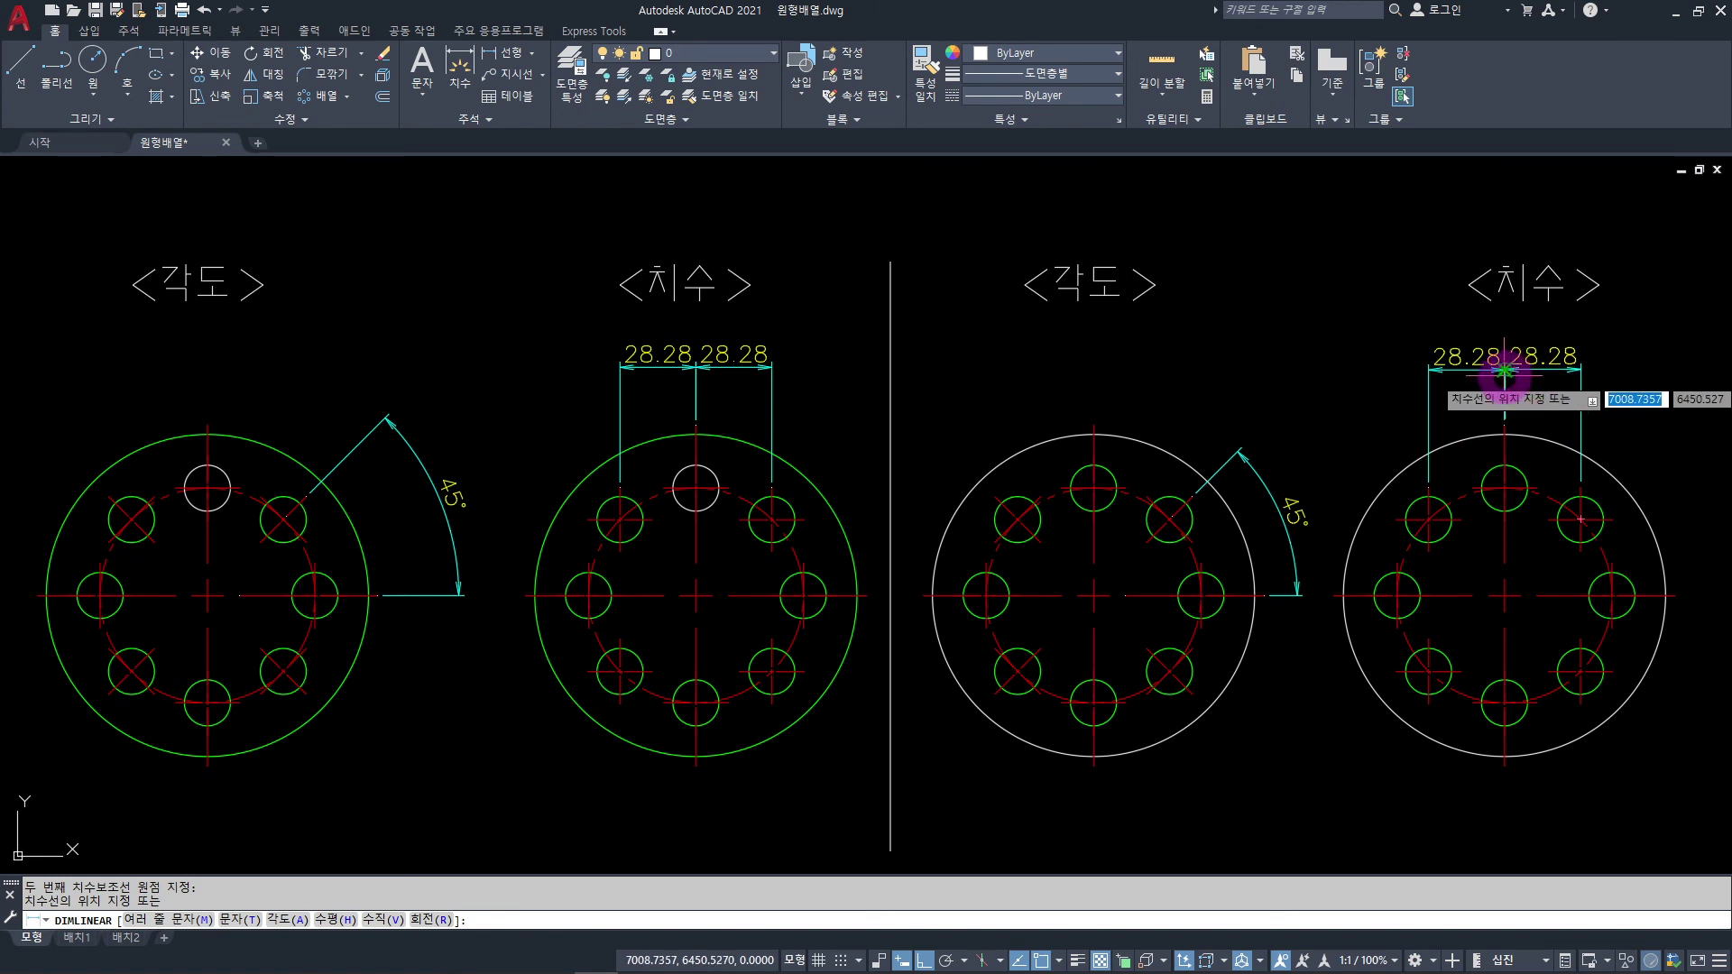
{"action": "left_click", "coordinate": [1538, 371]}
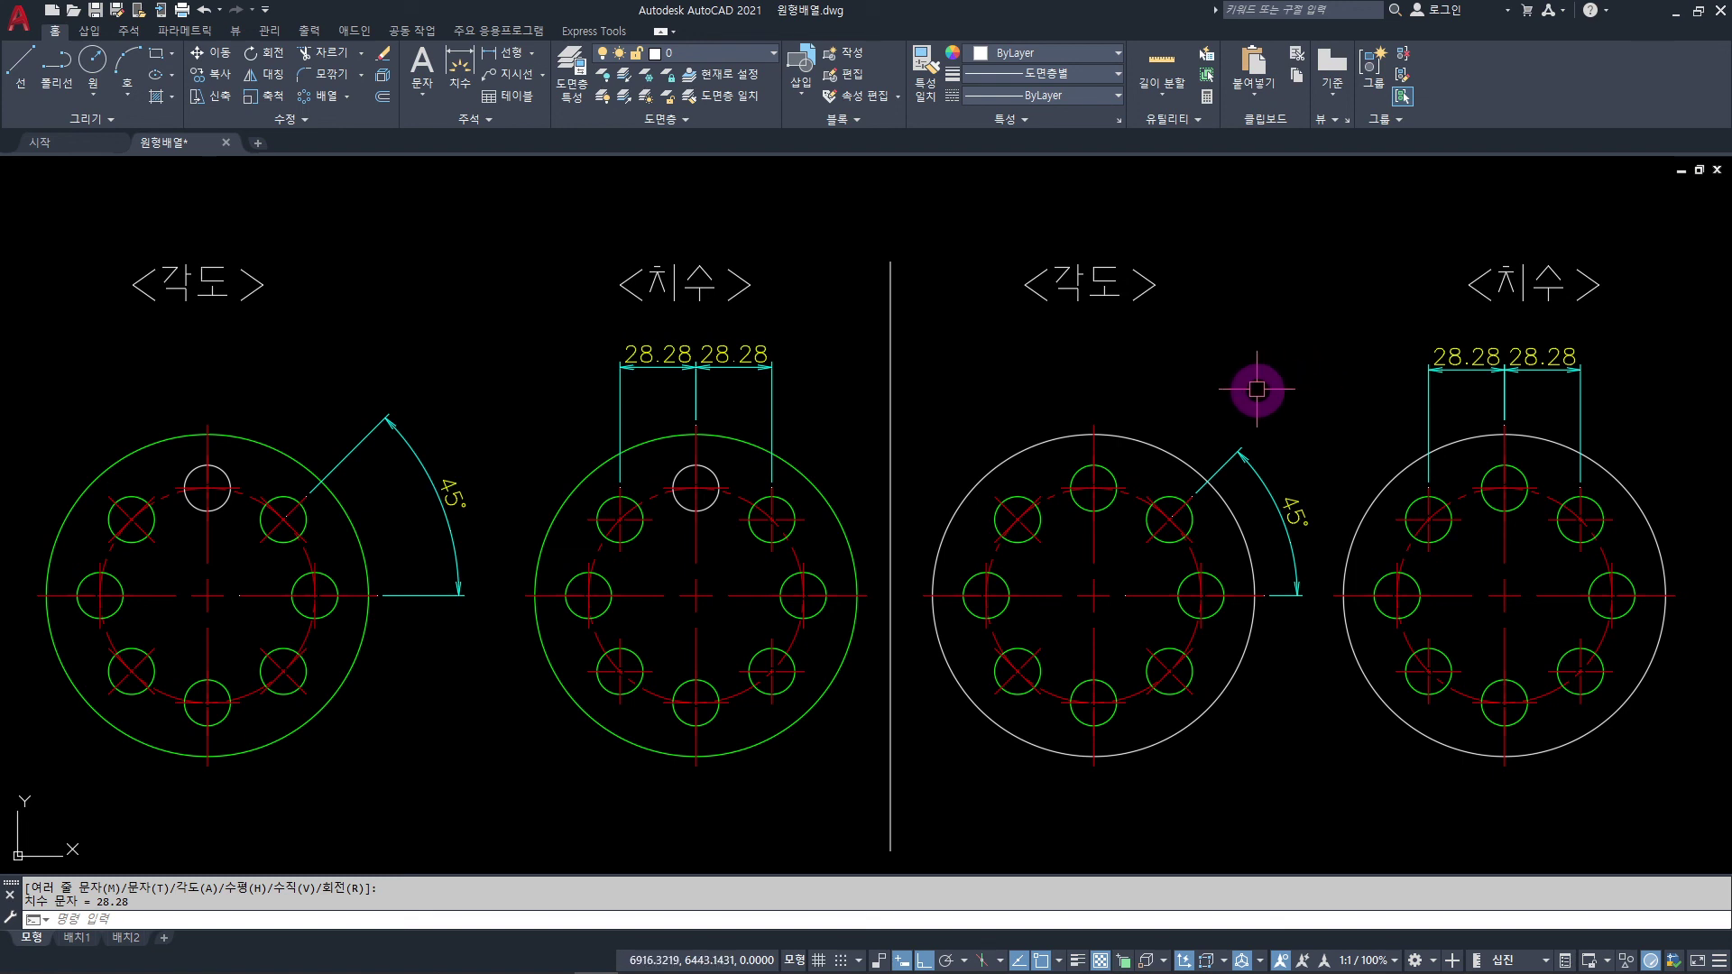
{"action": "key", "text": "Escape"}
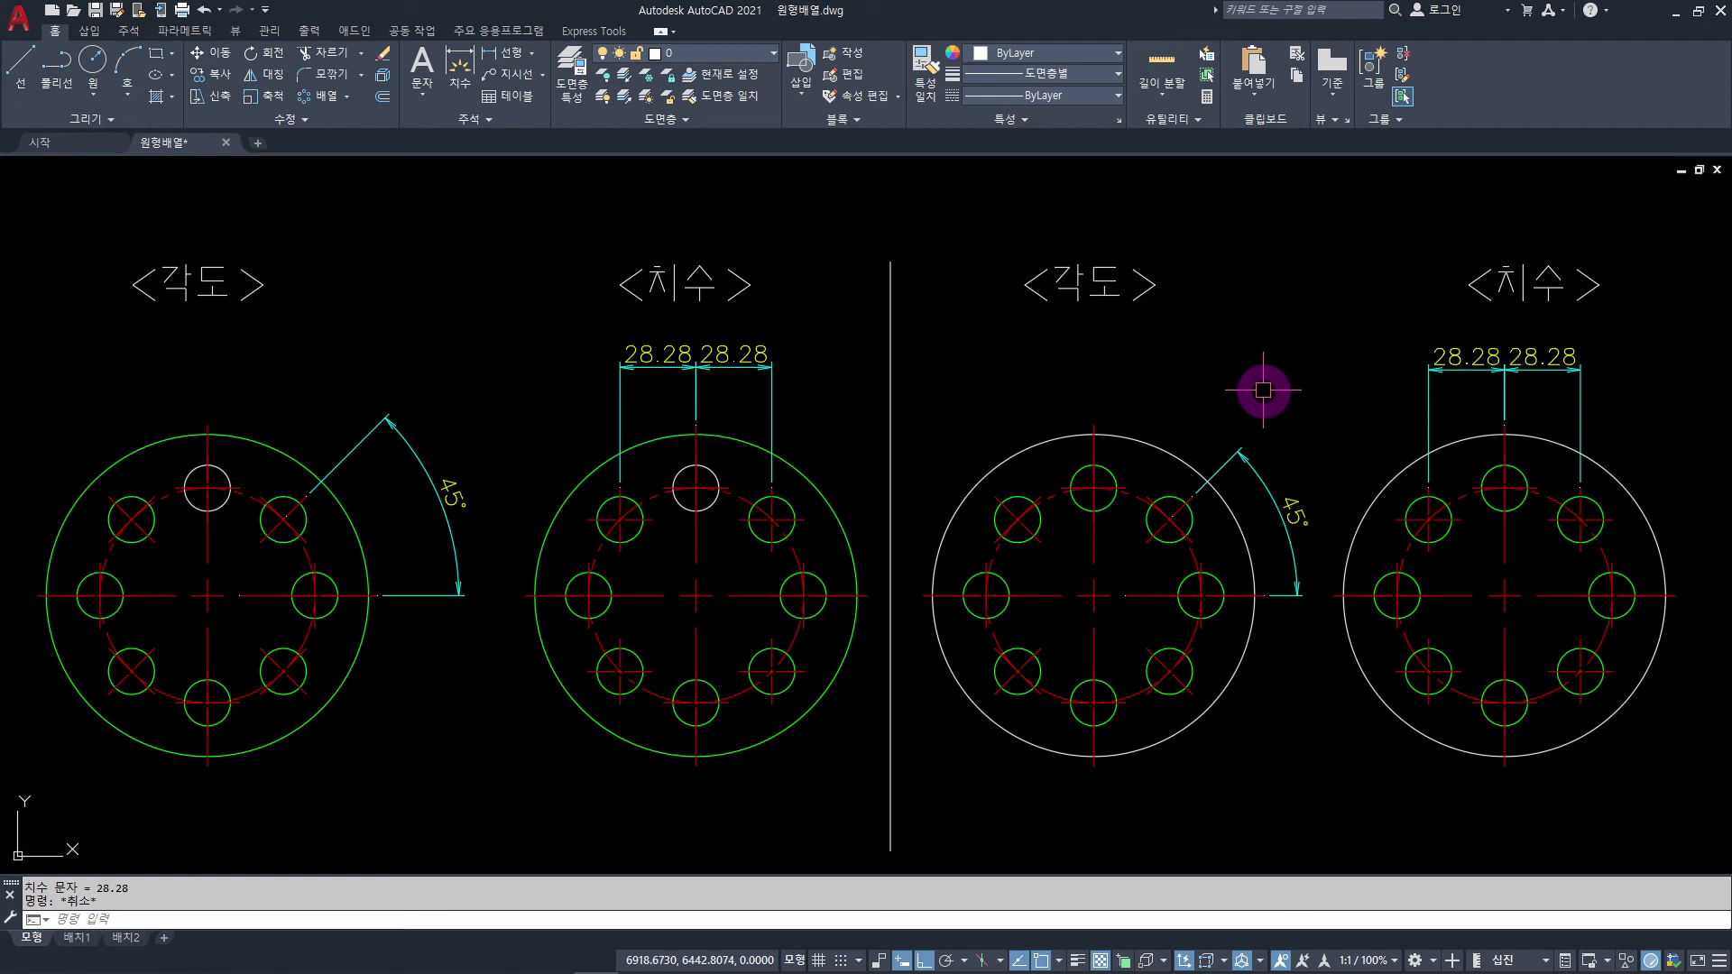